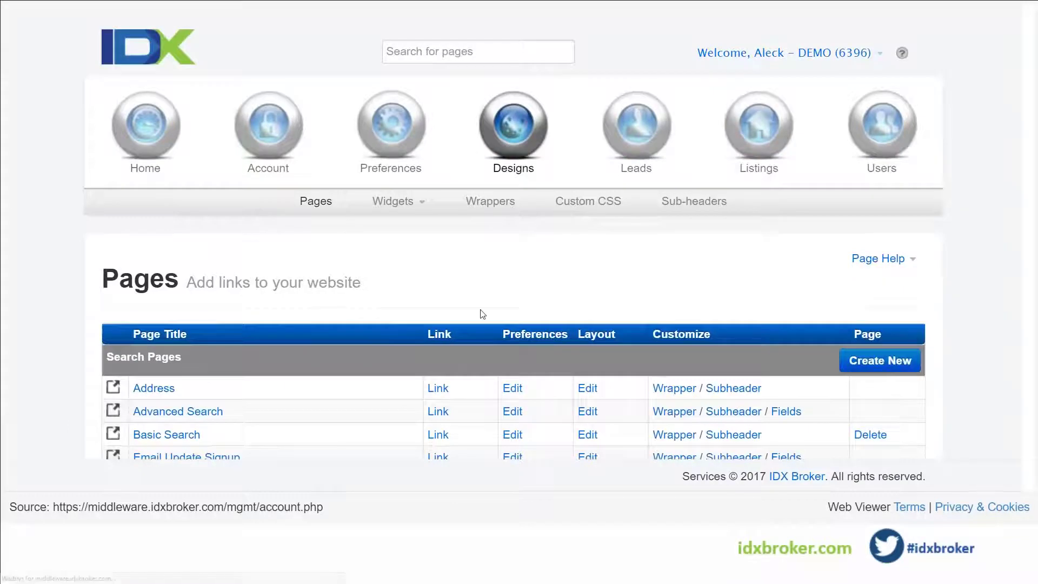
Open the Basic Search page from the search pages list and switch it to Advanced Search
scroll(482, 313, "down", 2)
scroll(393, 258, "down", 2)
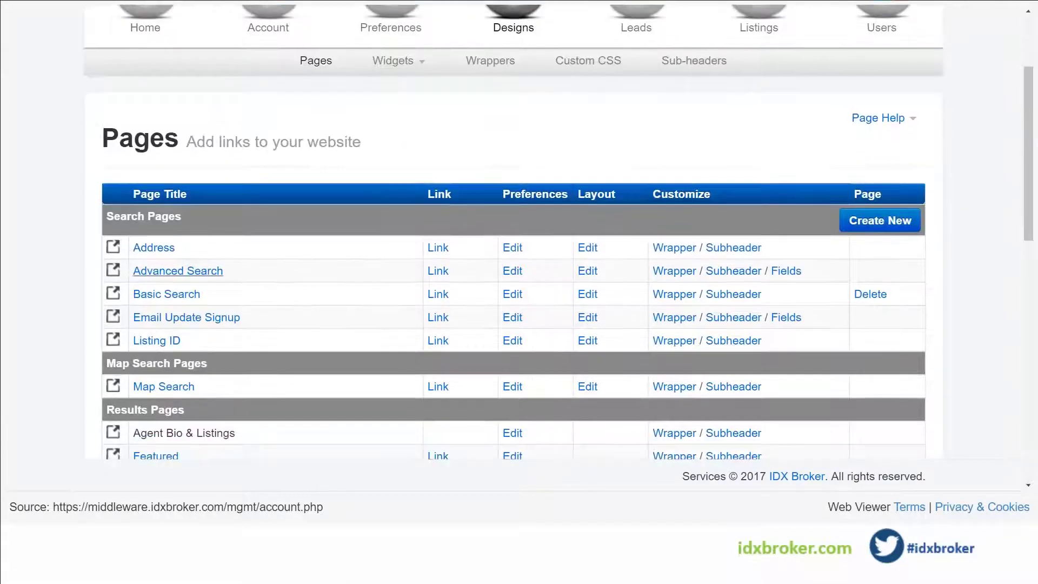
left_click(166, 294)
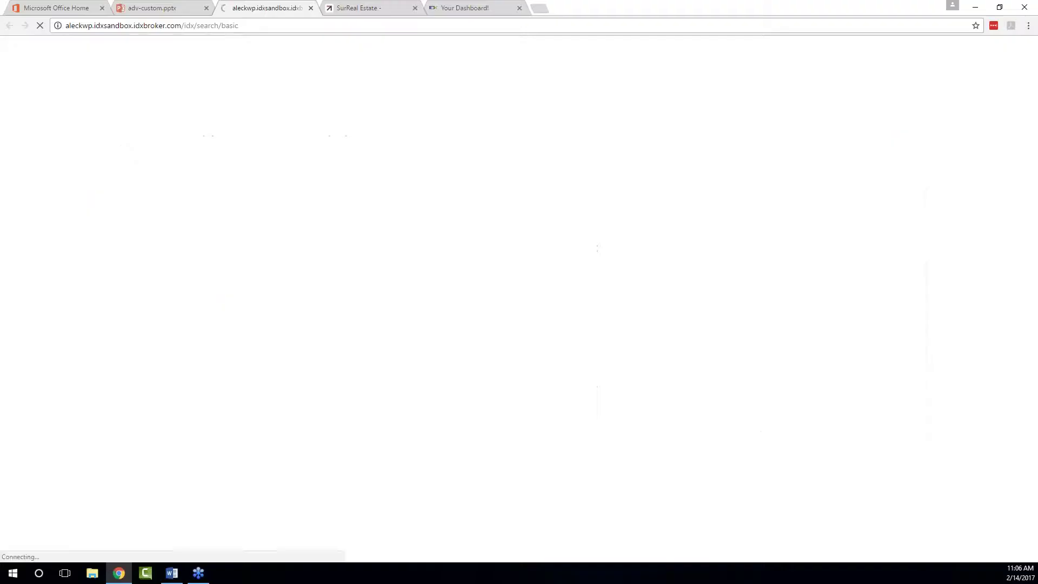
left_click(281, 123)
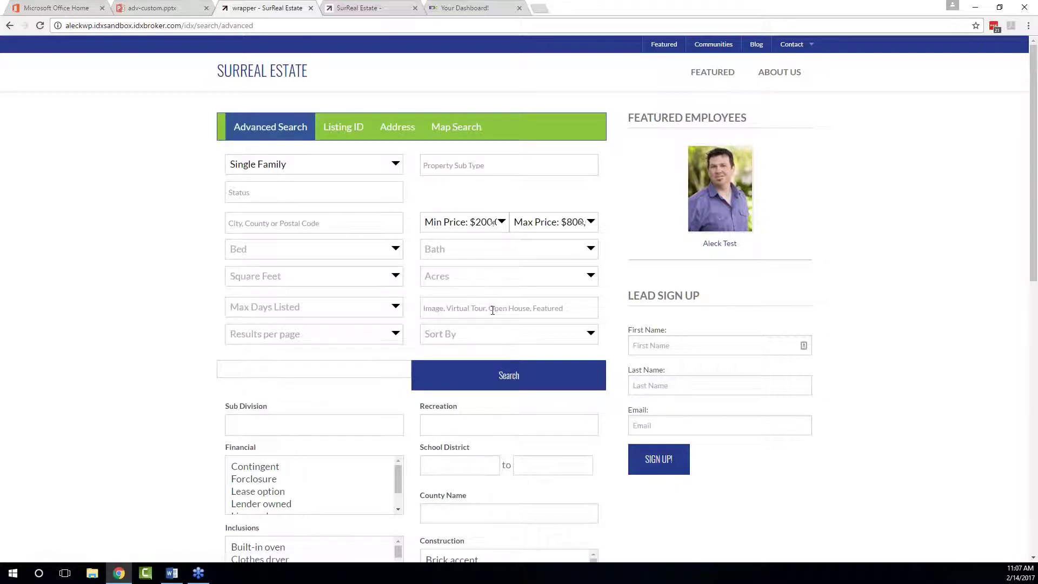
Inspect the green search navigation bar in the developer tools and expand its IDX-navbar-collapse element
right_click(522, 128)
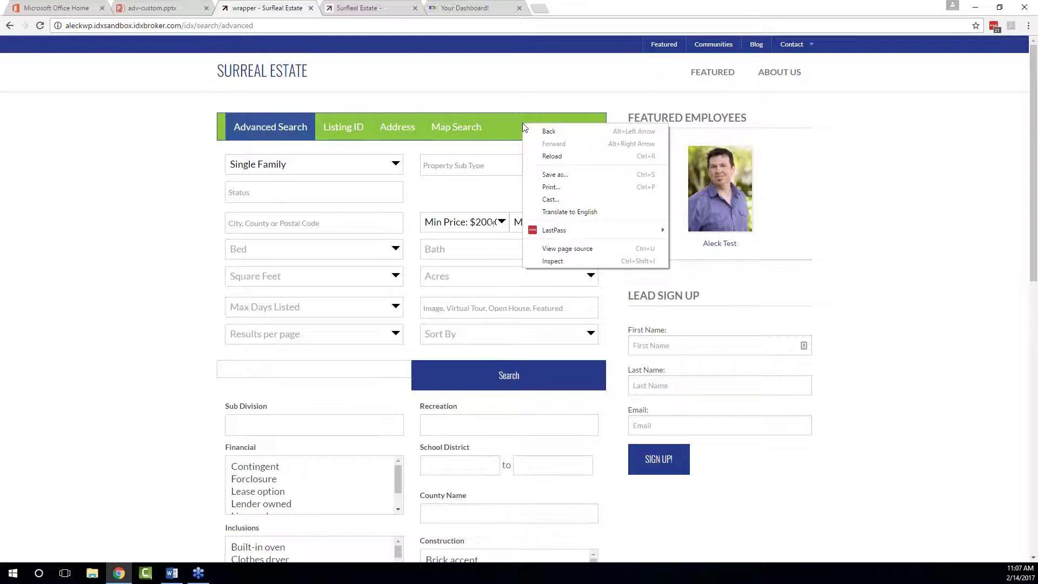
left_click(560, 262)
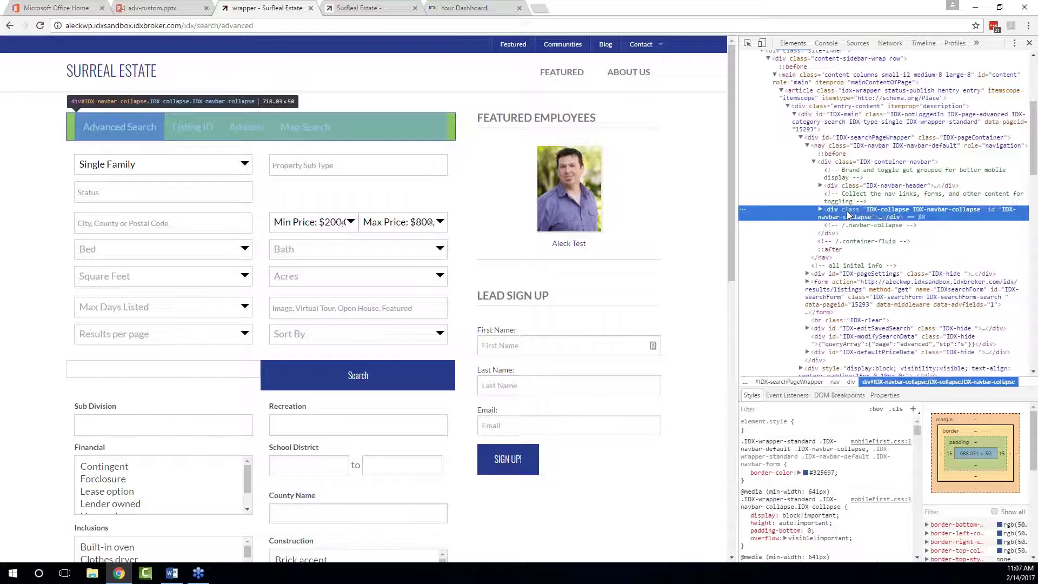
left_click(820, 209)
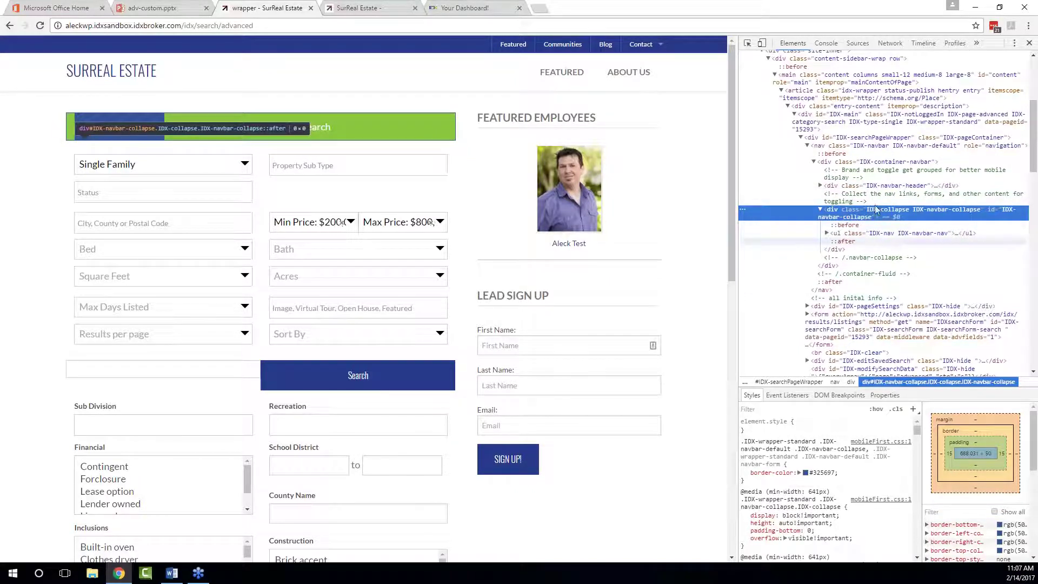
Examine the IDX-container-navbar element and its parent IDX-navbar-default nav element in the HTML, collapsing and re-expanding the container
left_click(897, 165)
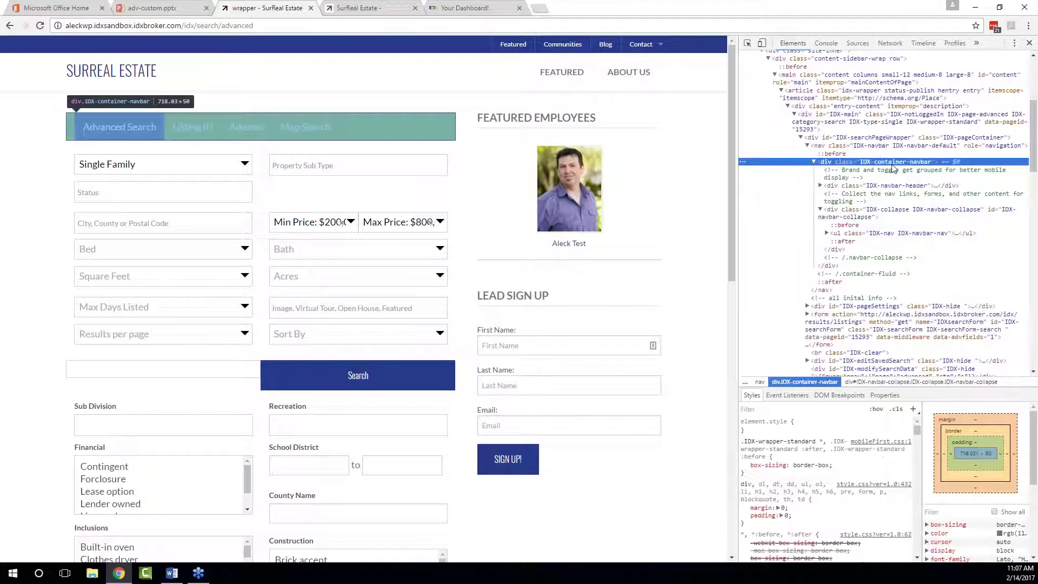
left_click(813, 161)
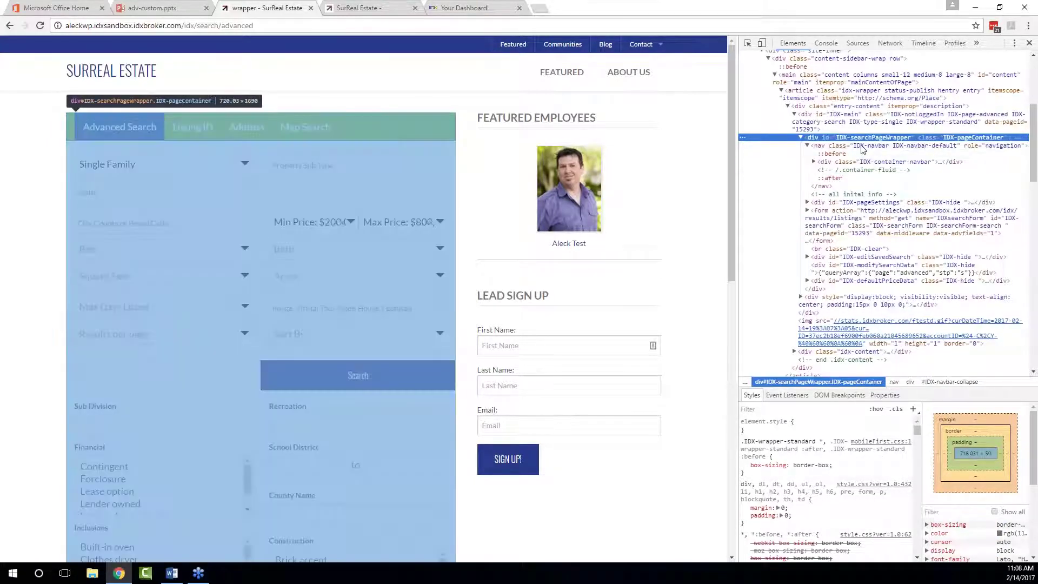
left_click(860, 146)
left_click(868, 162)
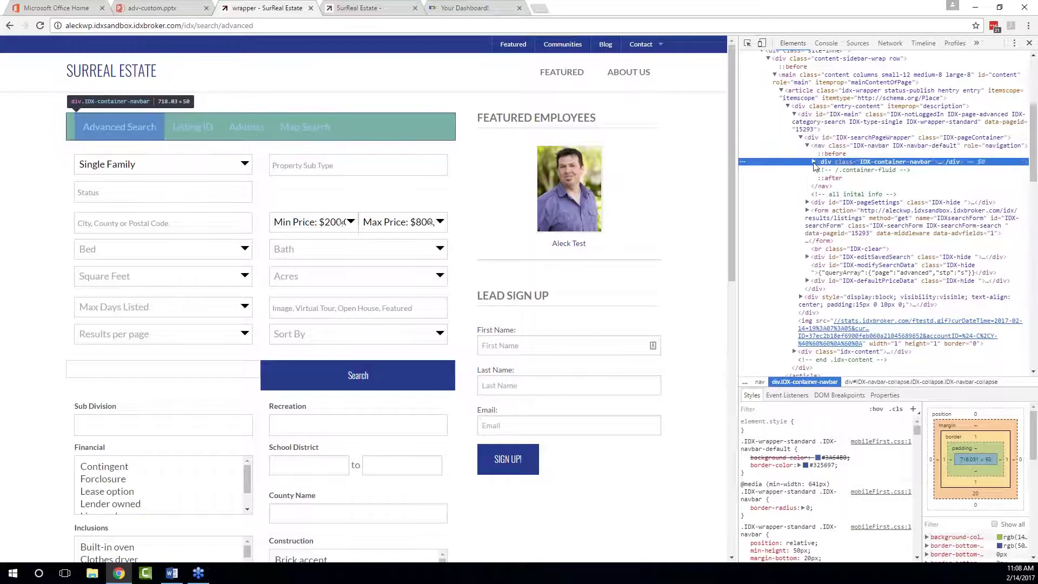
key("Right")
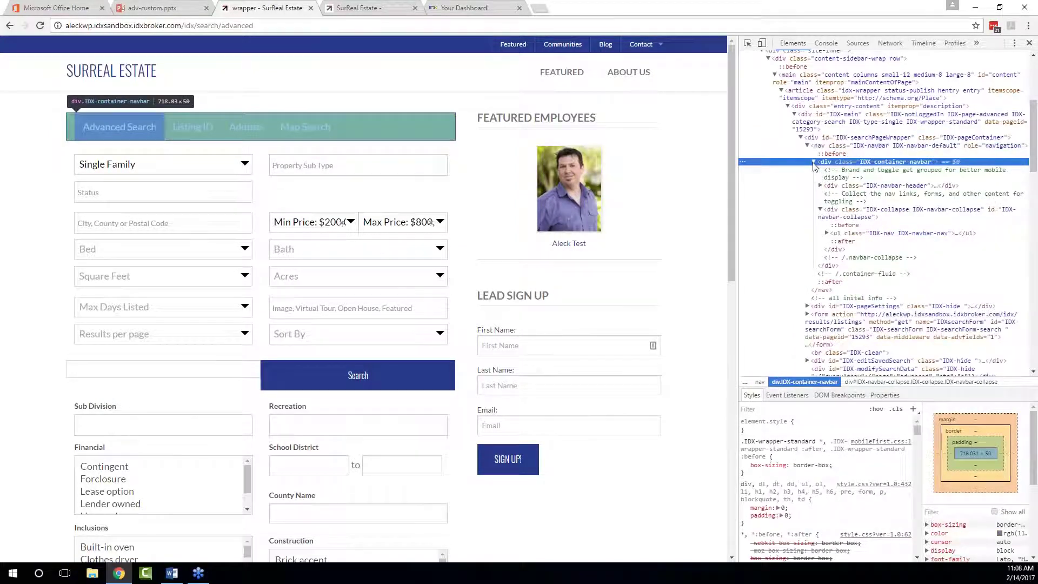
Examine the style rules of the IDX-navbar-header, IDX-container-navbar and IDX-navbar-nav elements
left_click(882, 187)
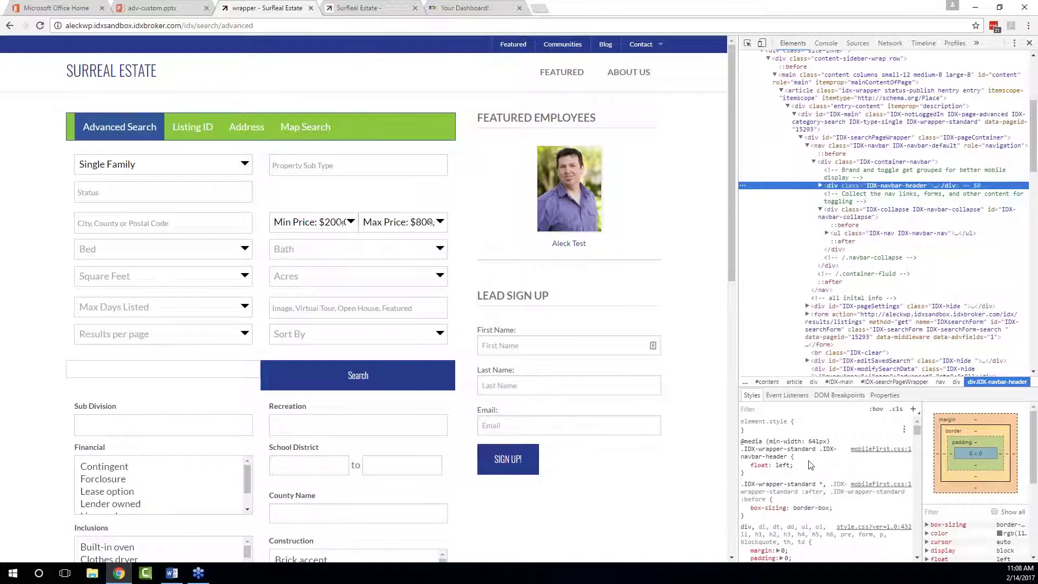
scroll(758, 449, "down", 2)
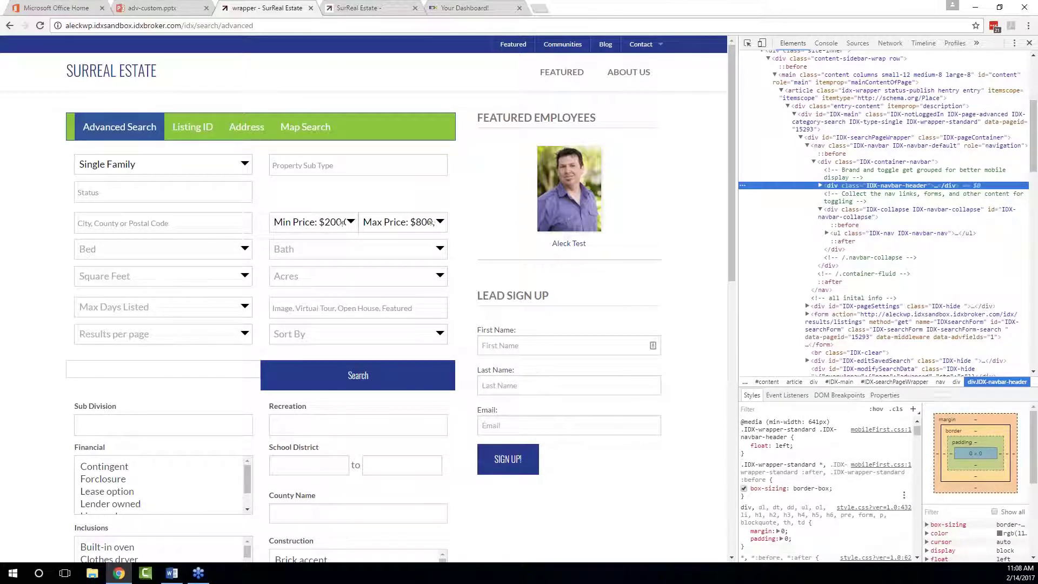
scroll(758, 448, "up", 2)
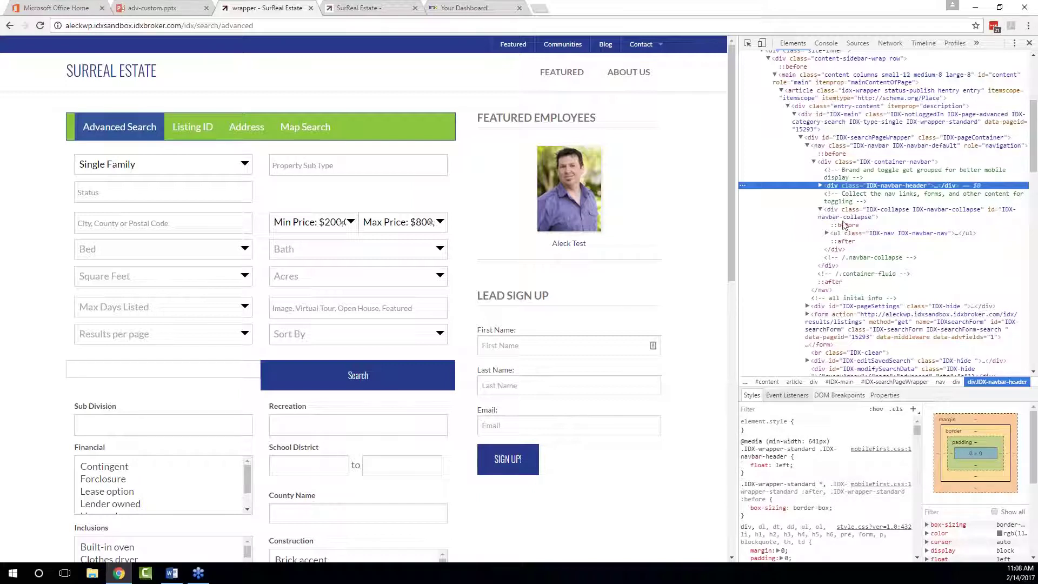
left_click(850, 163)
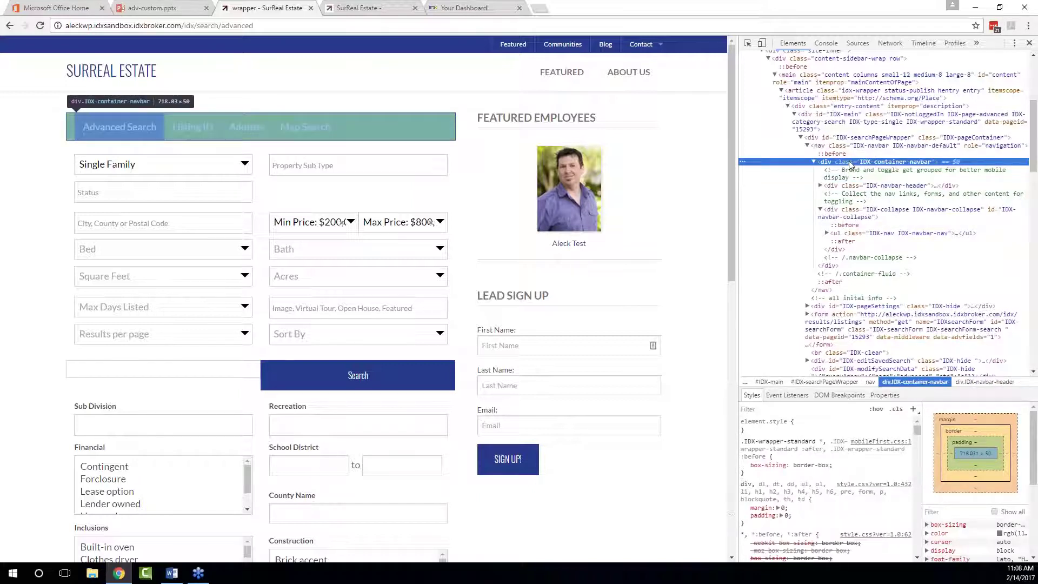
scroll(784, 451, "down", 4)
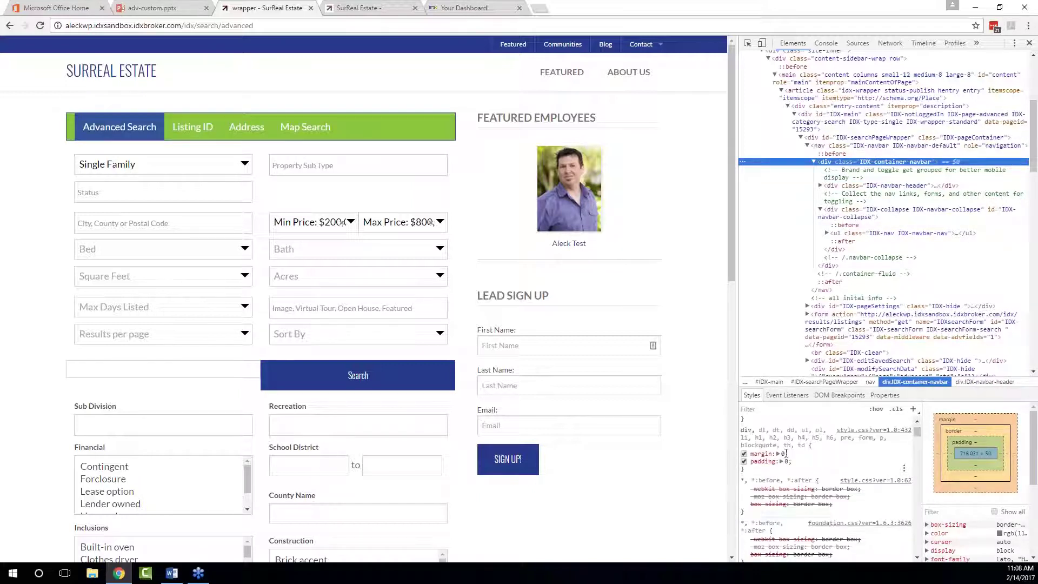
scroll(794, 505, "up", 4)
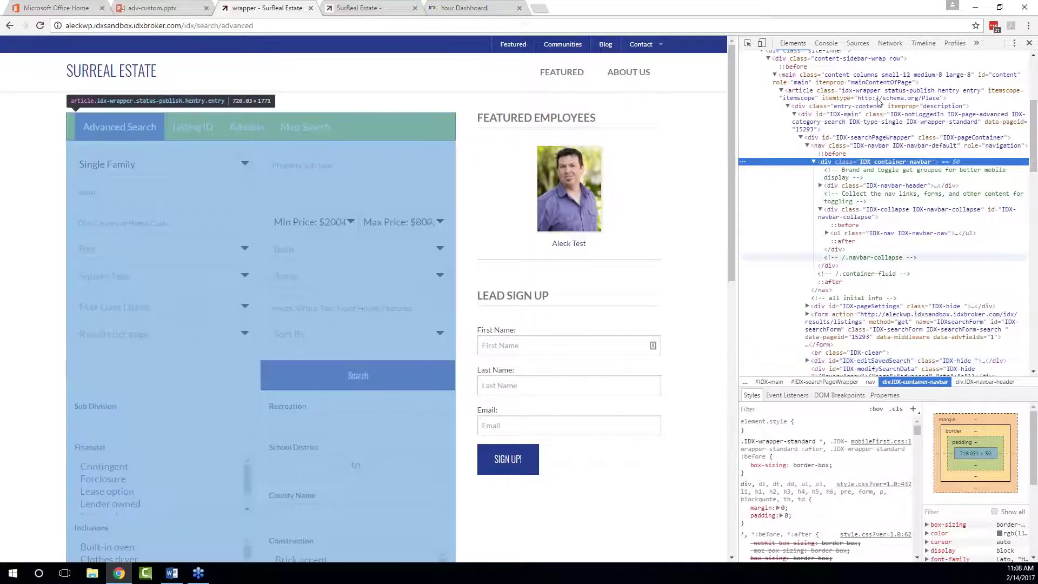
left_click(892, 233)
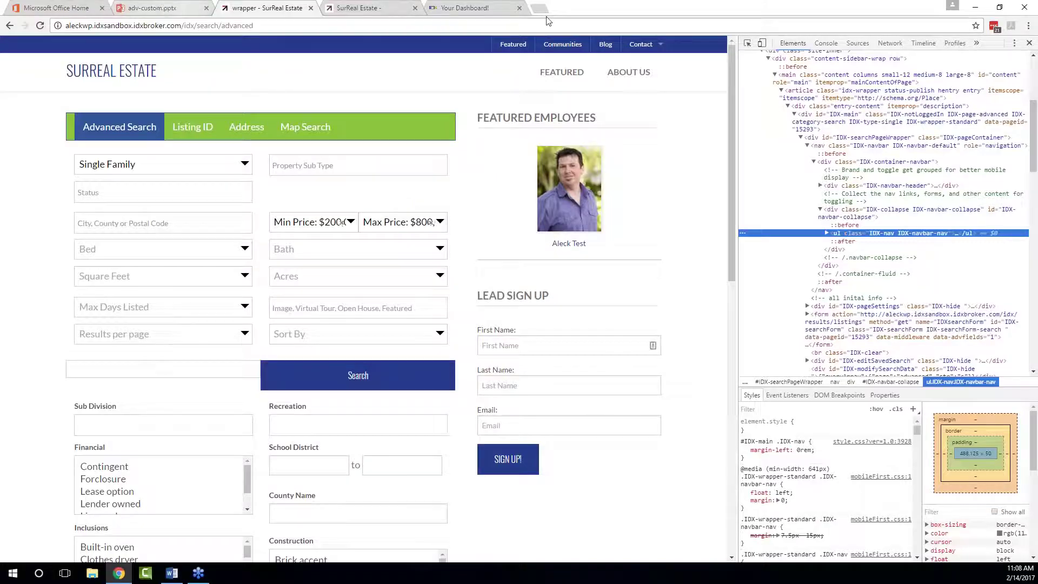
Return to the adv-custom.pptx presentation, open the Global - Desktop custom CSS, and highlight the navbar rules, including the .IDX-navbar-default and a:hover selectors
left_click(164, 11)
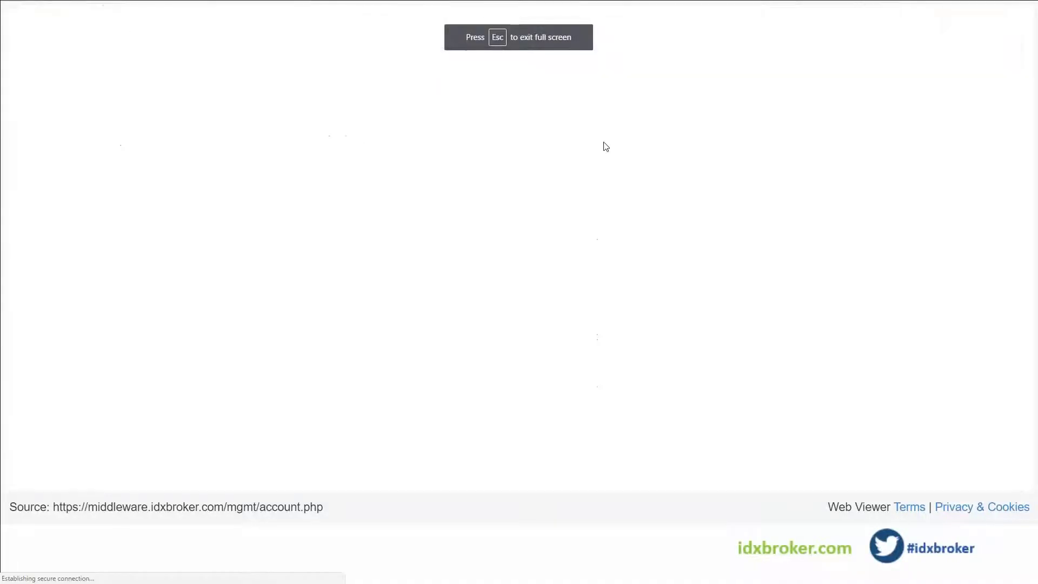
scroll(219, 338, "down", 3)
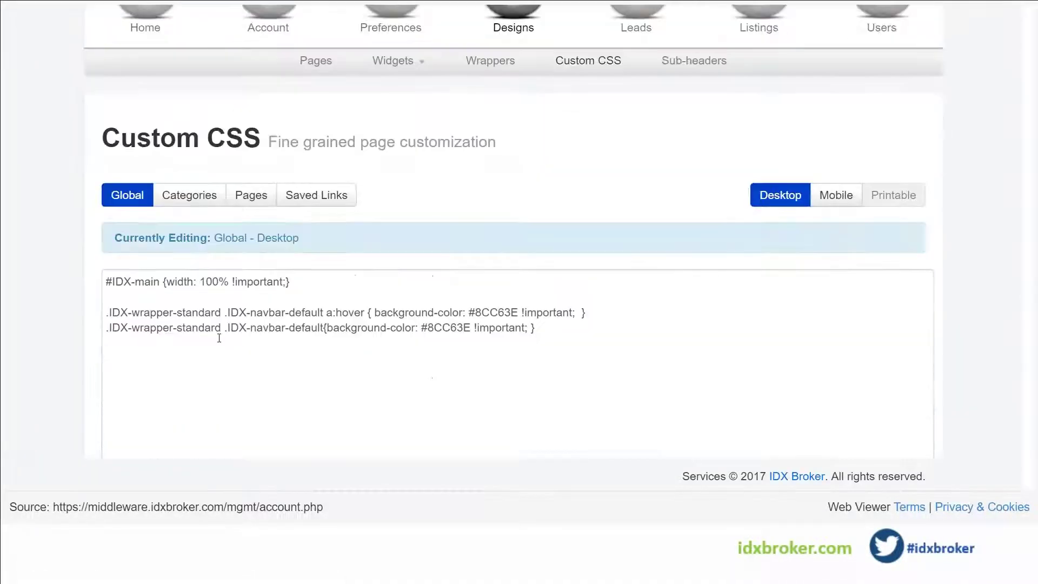
left_click_drag(107, 313, 579, 348)
left_click(579, 348)
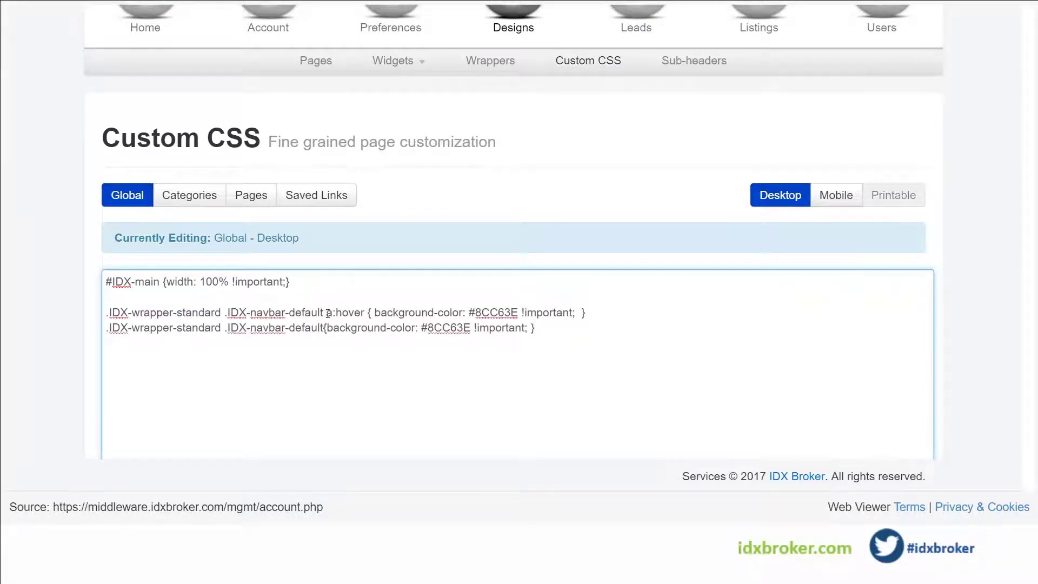
left_click_drag(323, 314, 225, 319)
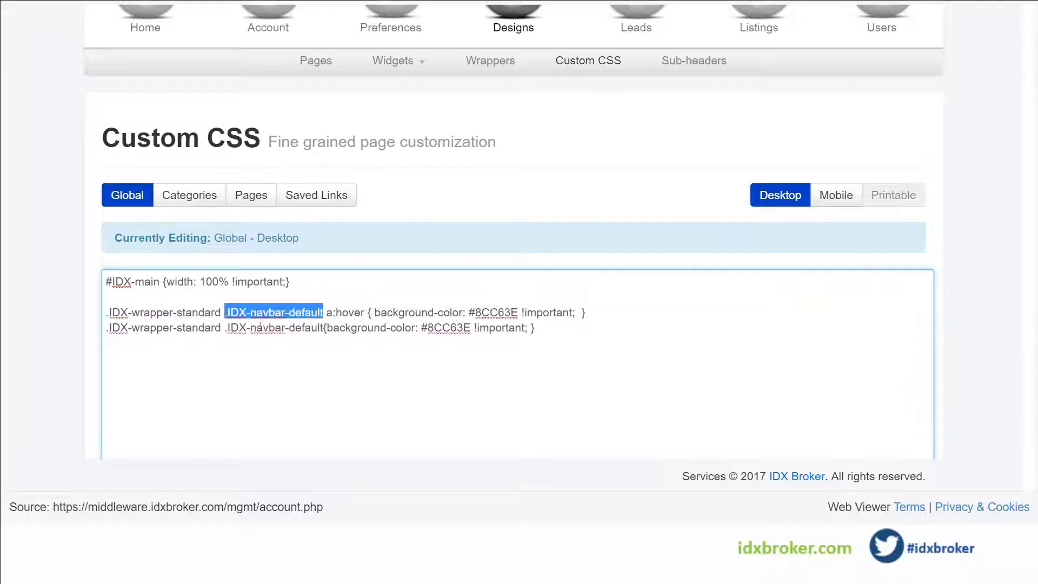
left_click_drag(327, 312, 366, 313)
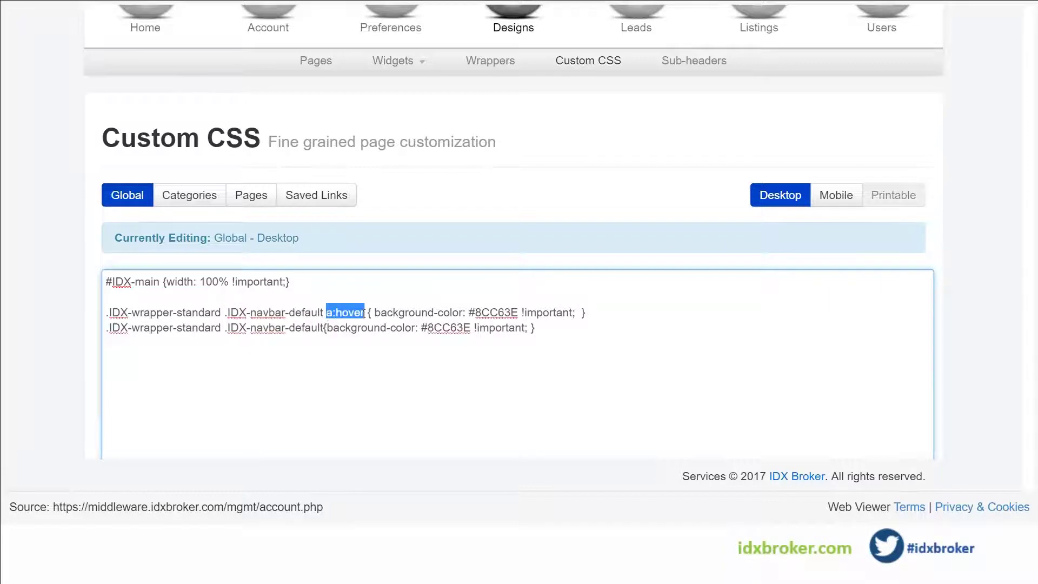
Set the background color in the .IDX-navbar-default a:hover rule to #fff5ee, keeping the !important declaration
double_click(506, 313)
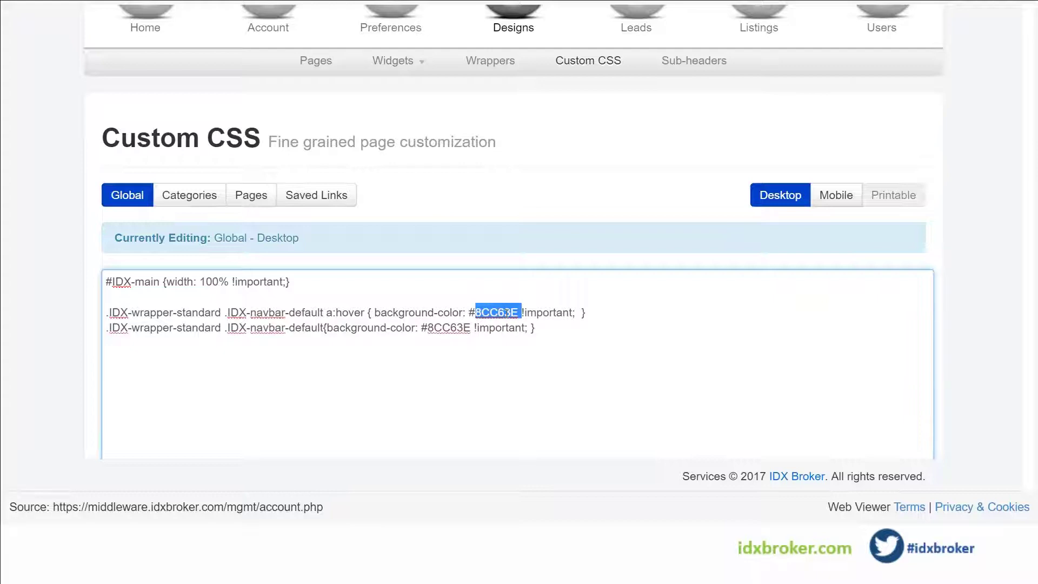
type("fff5ee")
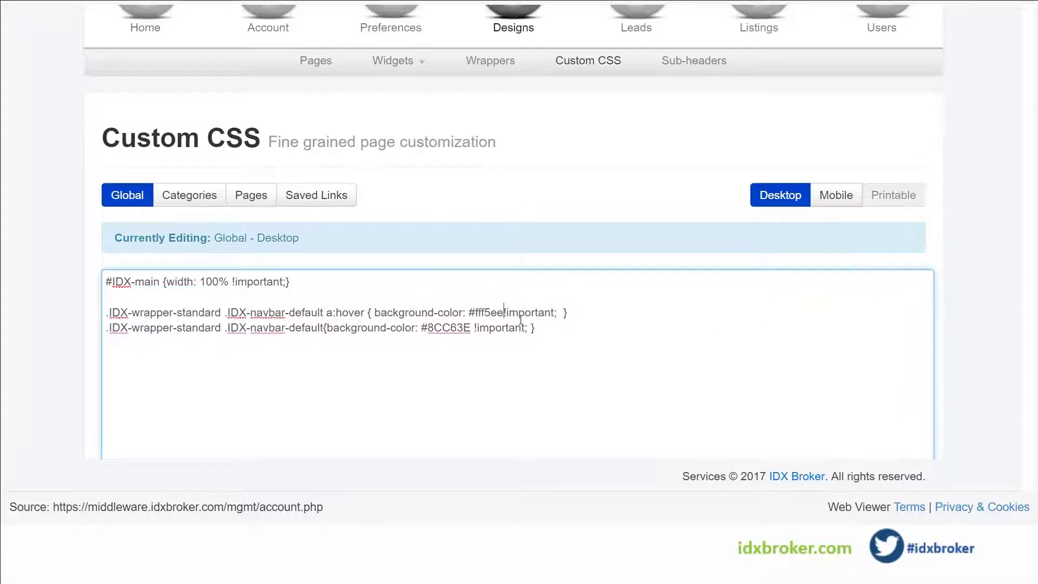
left_click_drag(504, 313, 557, 312)
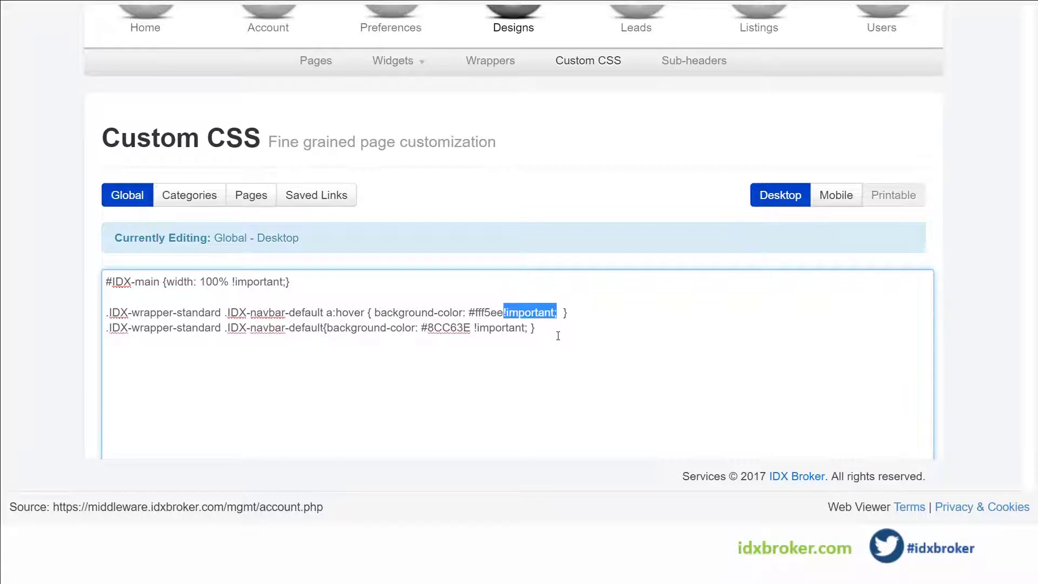
left_click(557, 314)
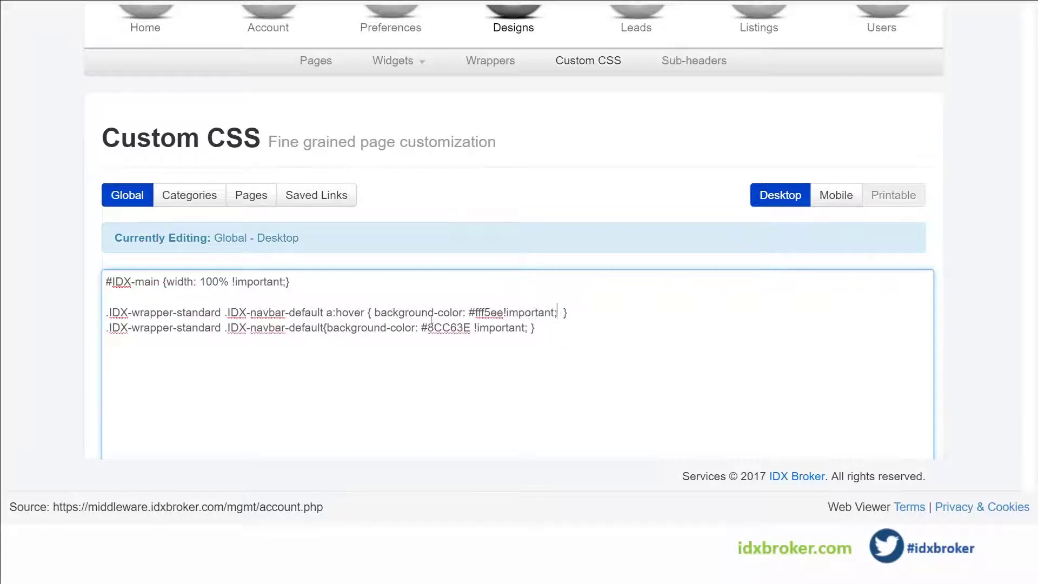
Set the background color in the plain .IDX-navbar-default rule to #8e4585 and save the custom CSS changes
left_click_drag(427, 328, 470, 329)
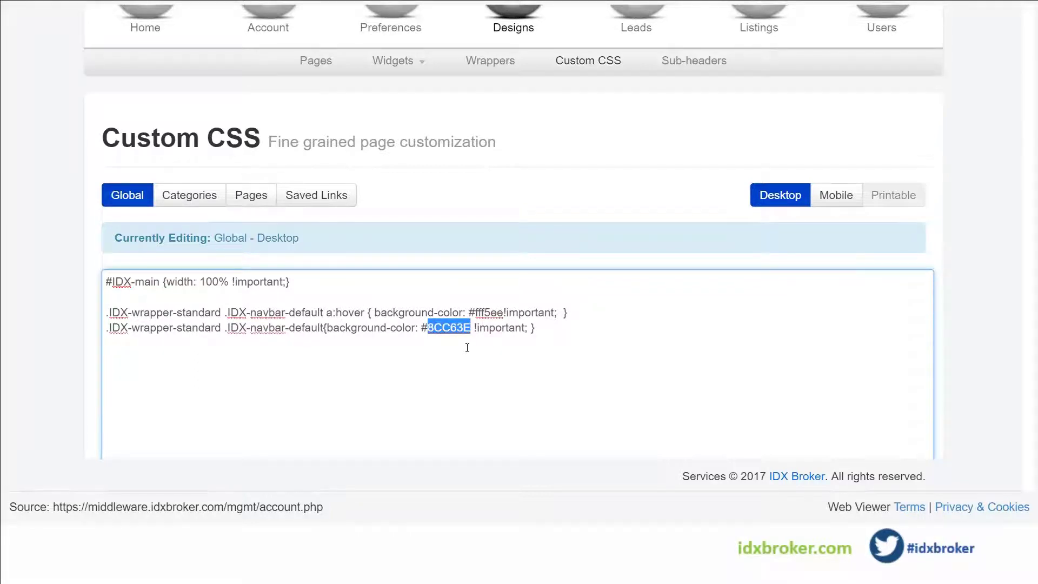
type("8e4585")
left_click_drag(530, 328, 106, 312)
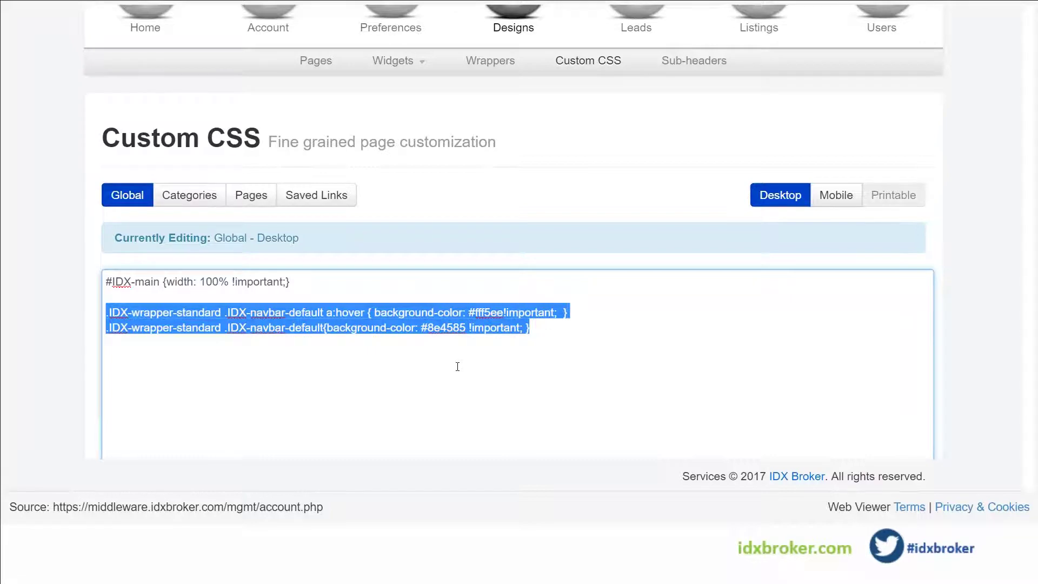
scroll(814, 393, "down", 2)
scroll(718, 343, "up", 1)
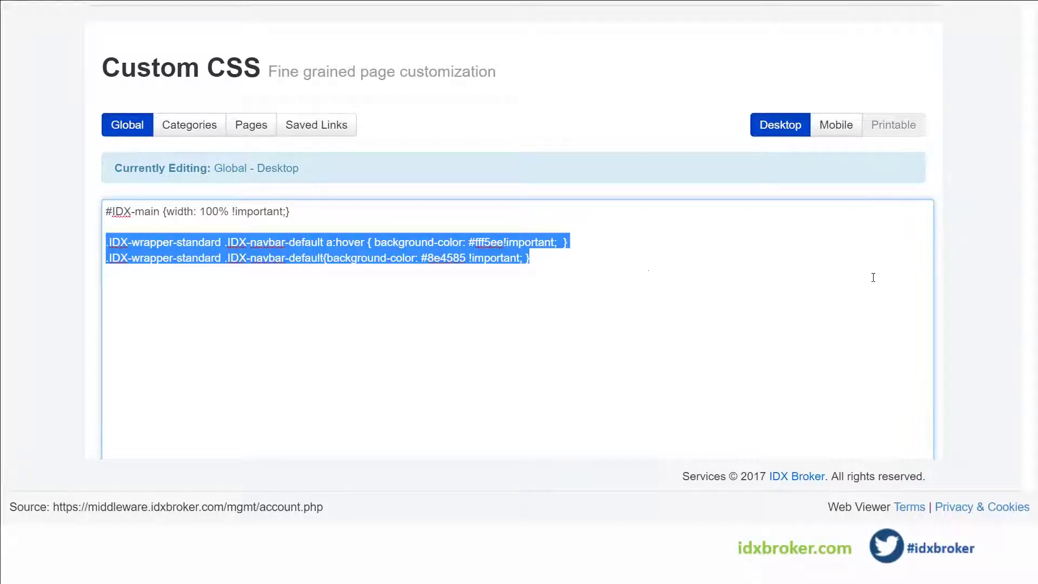
scroll(974, 302, "down", 3)
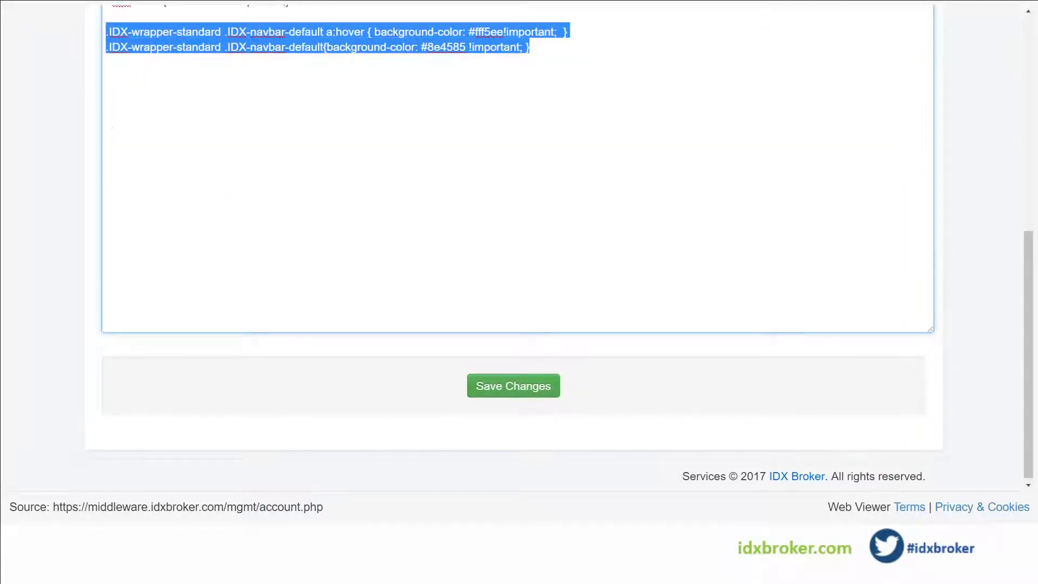
left_click(513, 386)
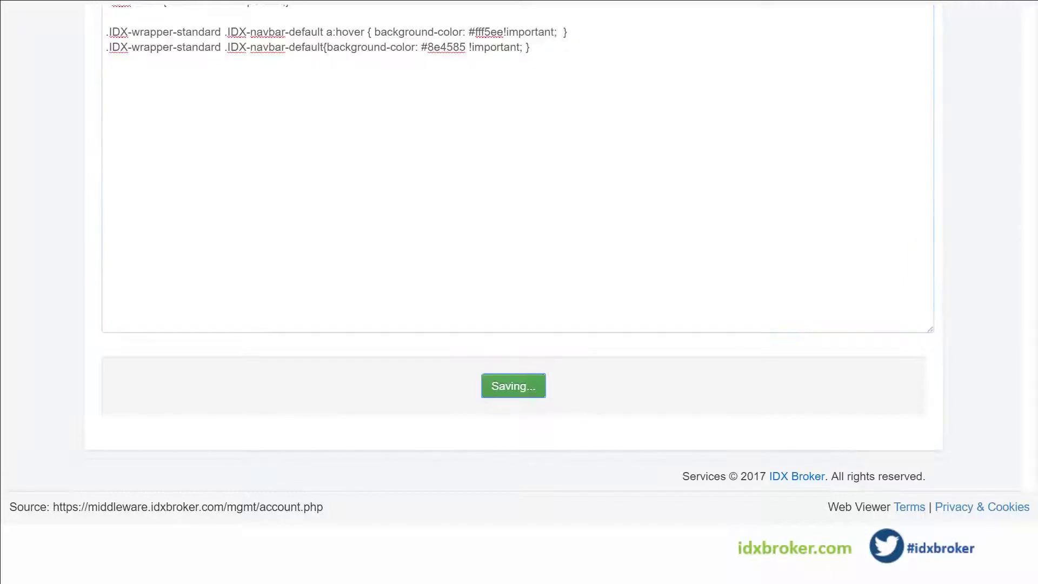
Open the Advanced Search page from the Pages list and check the colors of its navigation bar and search button
left_click(316, 200)
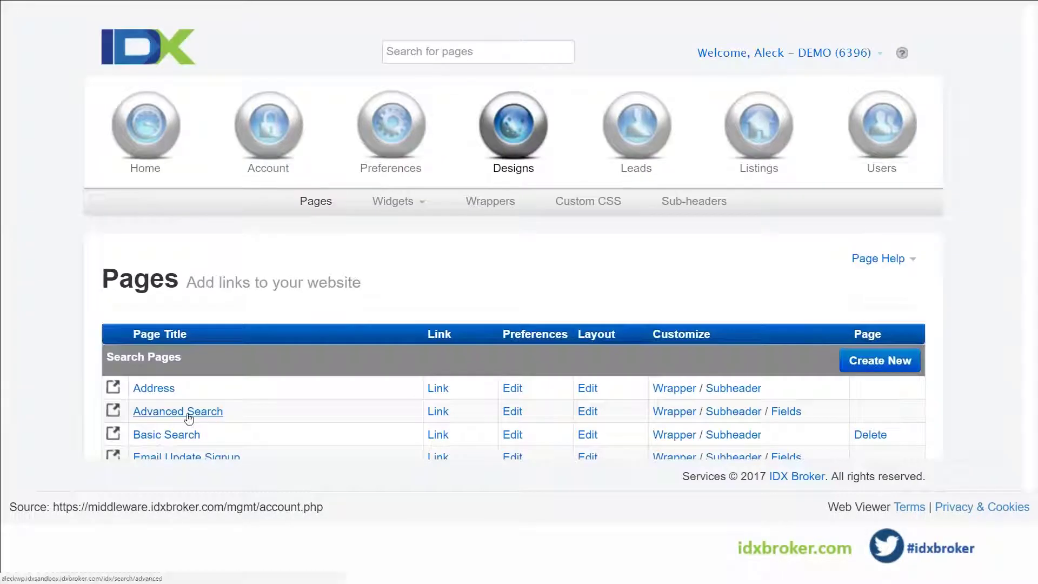
left_click(190, 412)
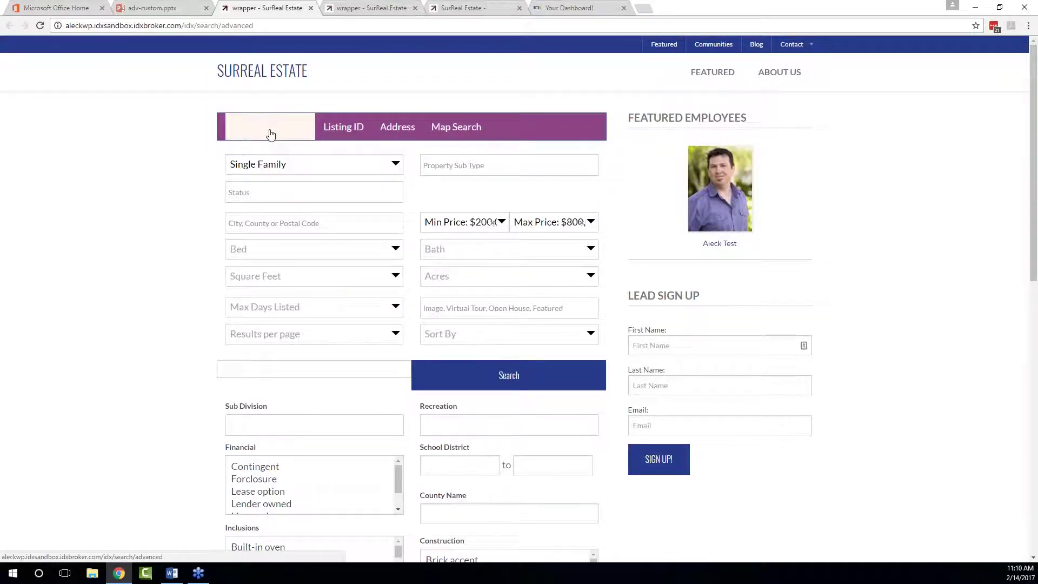
scroll(486, 244, "down", 2)
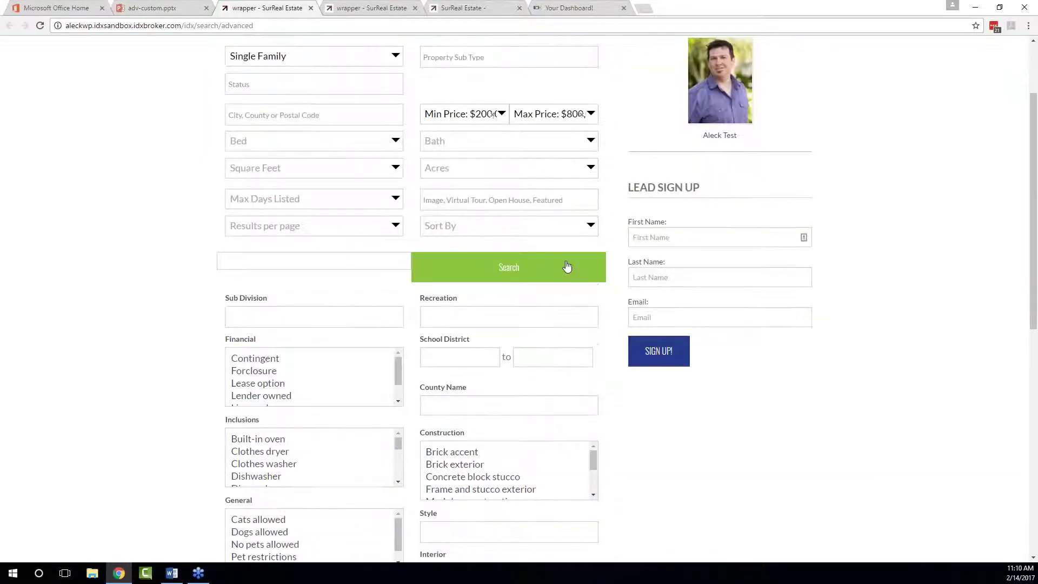
scroll(528, 280, "up", 1)
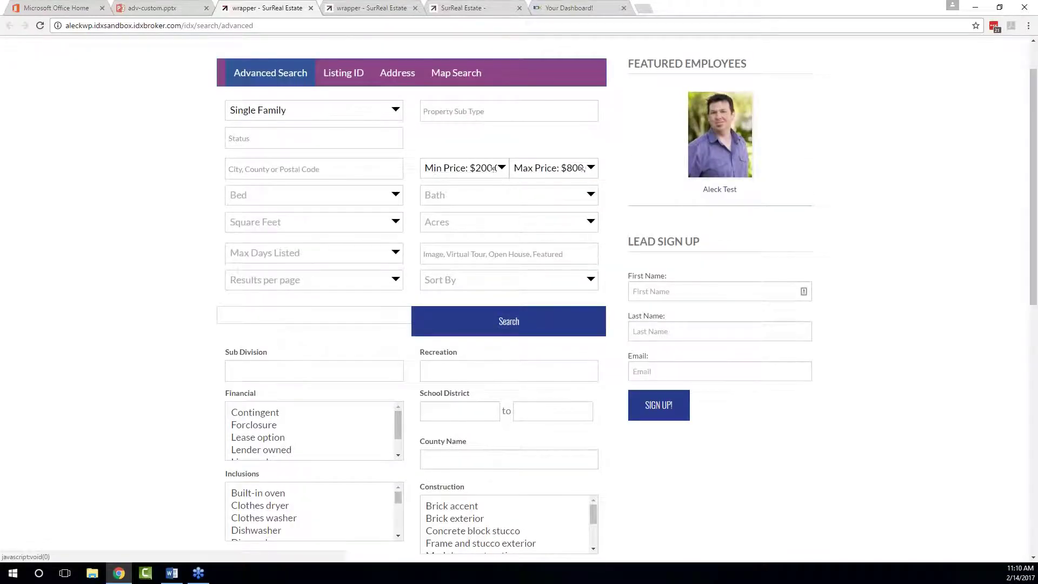
left_click(272, 140)
left_click(260, 142)
scroll(466, 216, "down", 2)
scroll(466, 216, "up", 3)
right_click(466, 164)
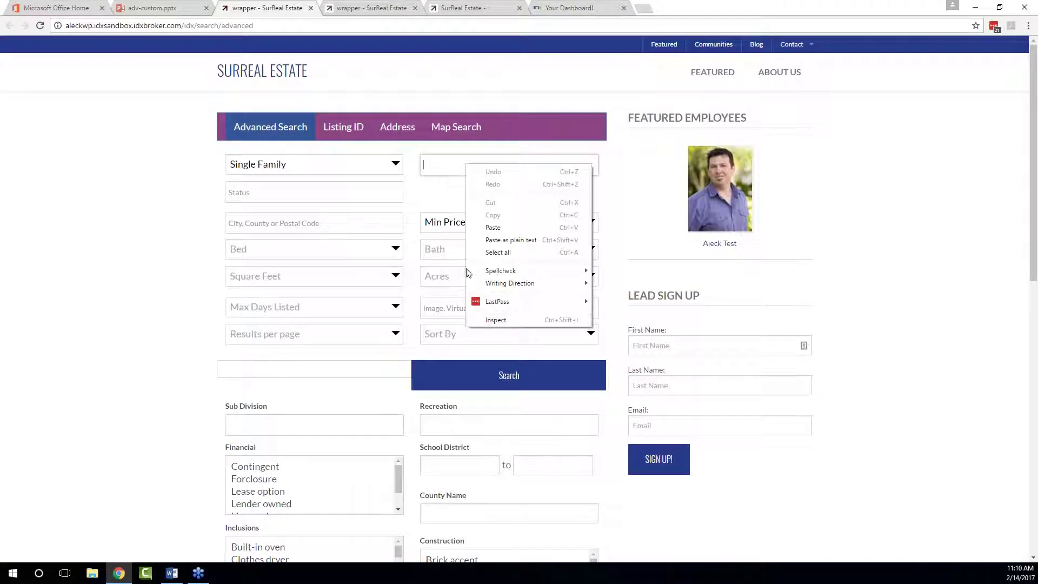
left_click(436, 194)
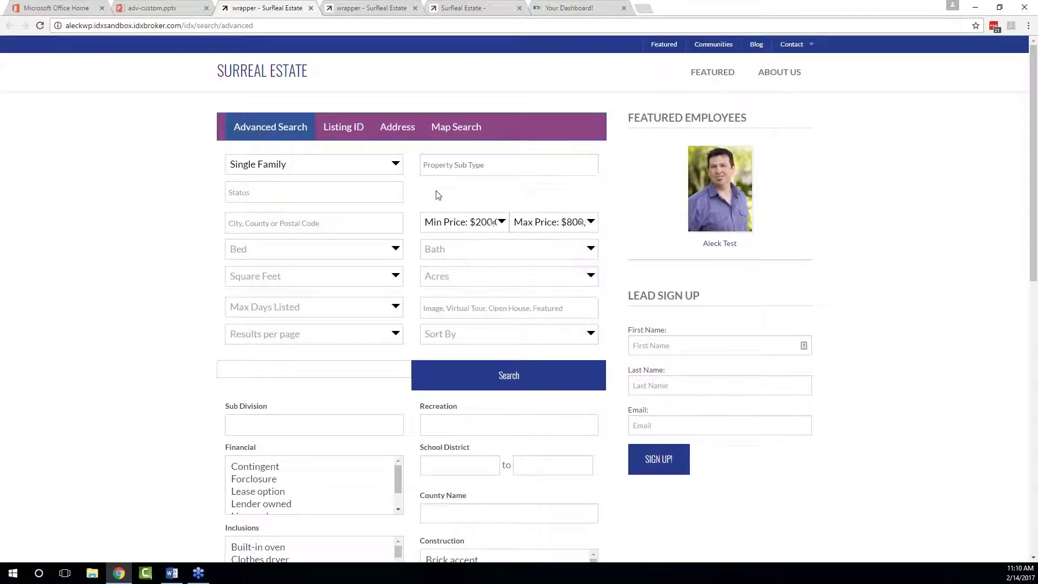
Switch to the adv-custom.pptx presentation as a full-screen slide show and open the Custom CSS page in the embedded dashboard
left_click(194, 9)
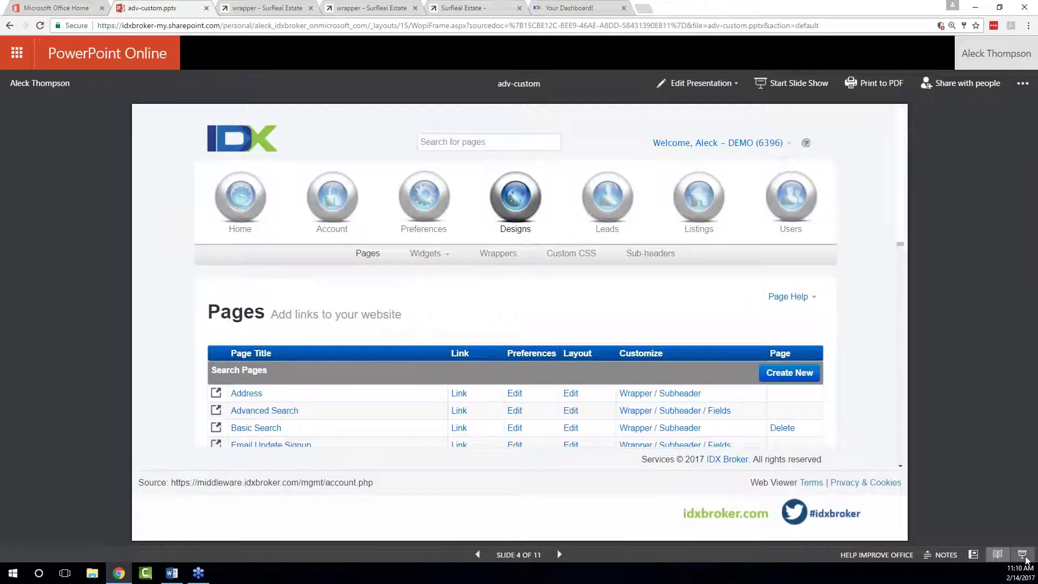
left_click(1022, 554)
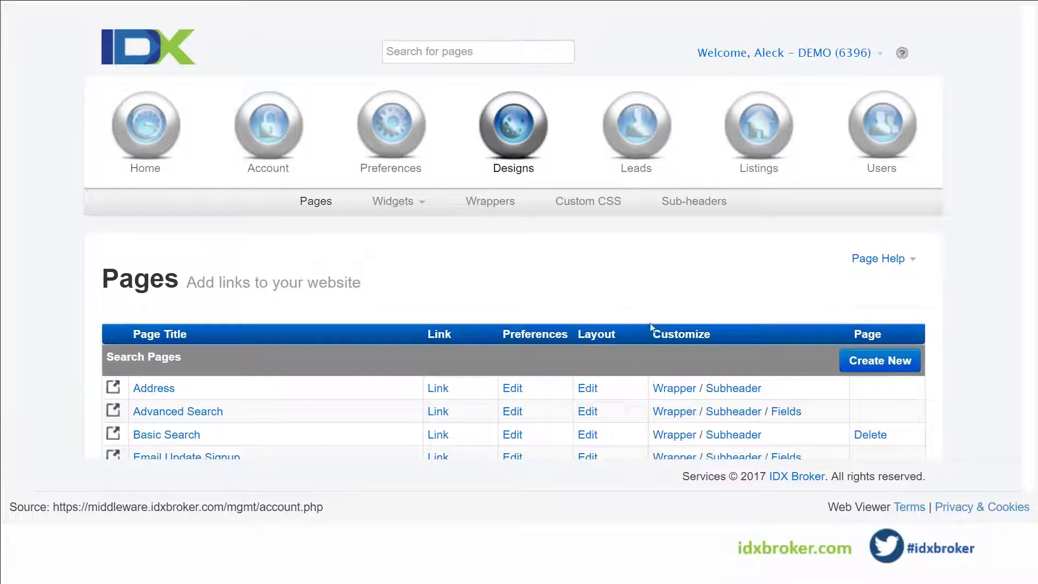
left_click(581, 204)
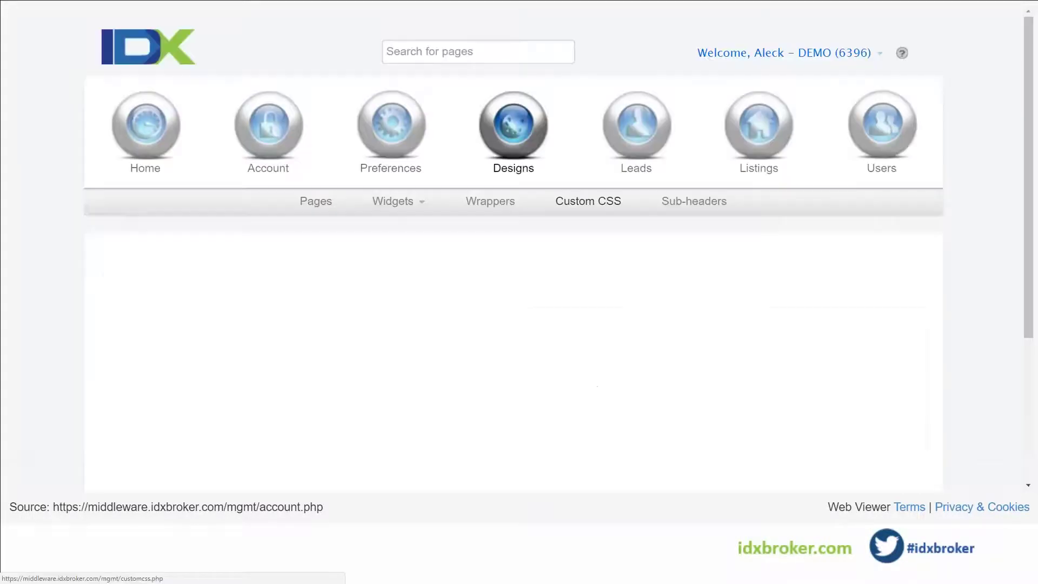
scroll(115, 200, "down", 2)
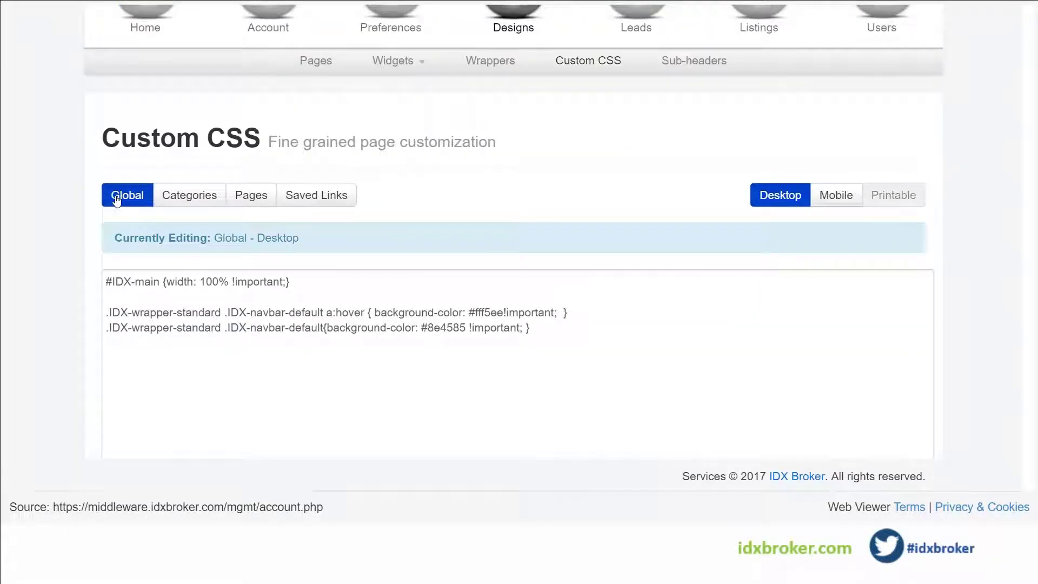
Highlight the background color value in the plain .IDX-navbar-default rule of the Global - Desktop CSS, and the Custom CSS page subtitle
left_click_drag(627, 342, 428, 329)
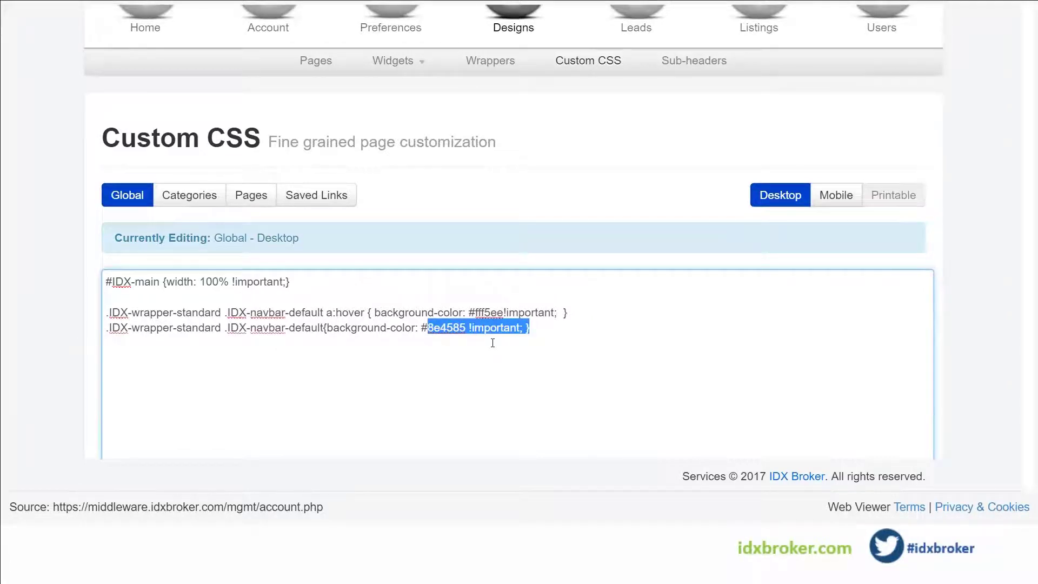
left_click(547, 334)
scroll(529, 292, "up", 3)
left_click_drag(535, 292, 262, 291)
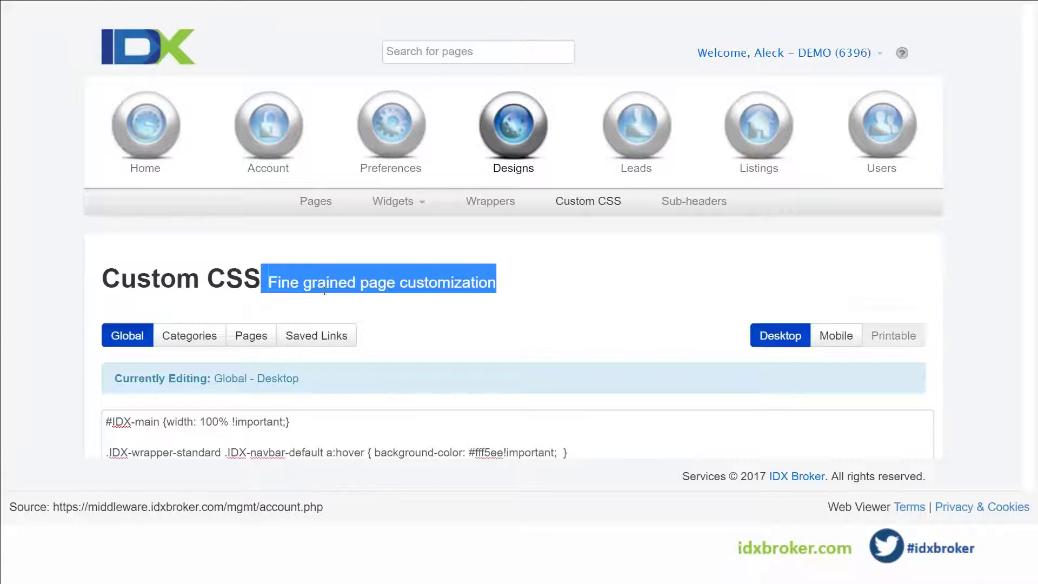
left_click(323, 291)
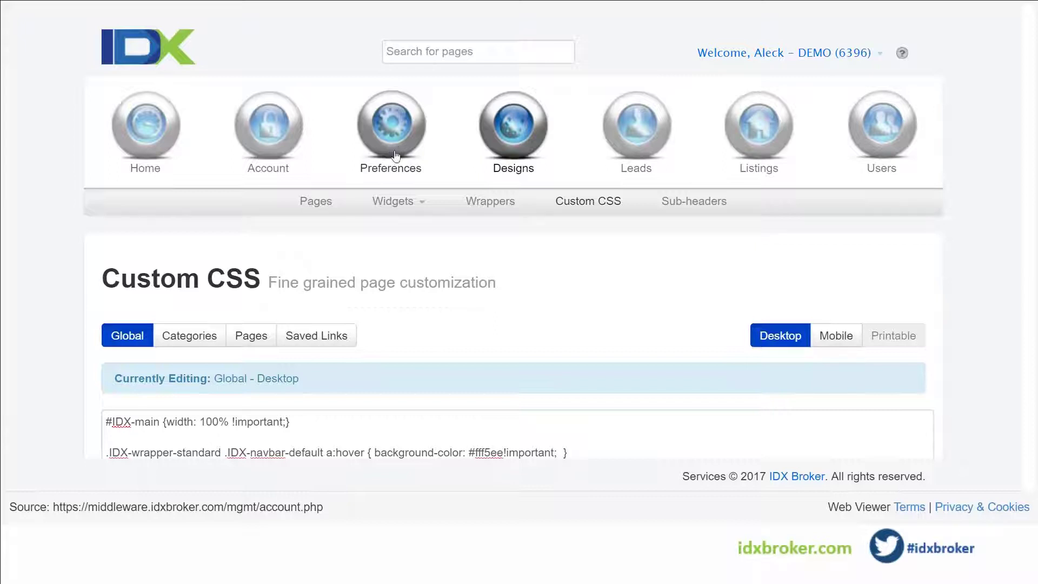
Open the list for managing agents in the dashboard's Users section
left_click(882, 136)
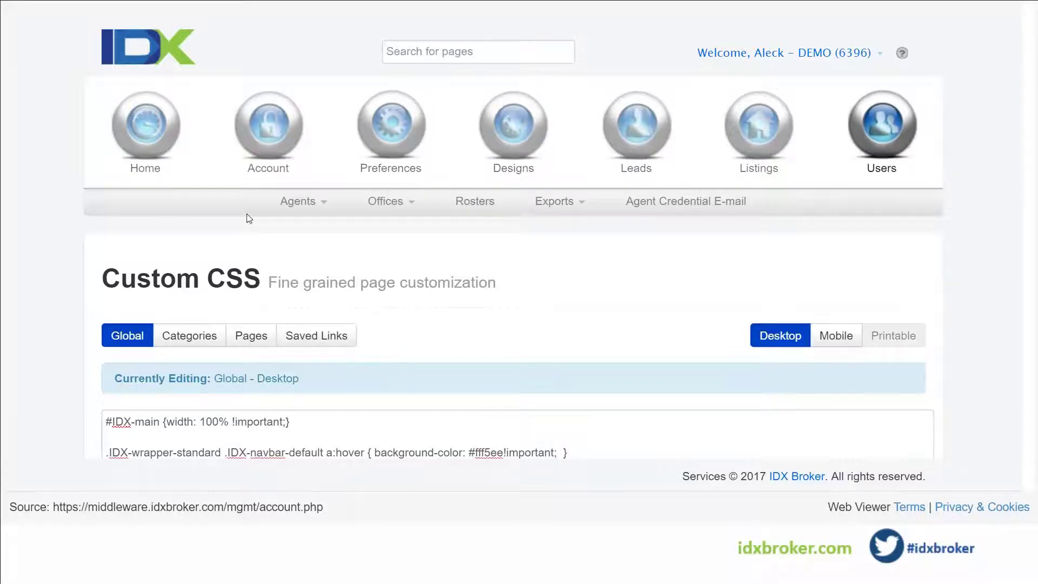
left_click(296, 204)
left_click(302, 230)
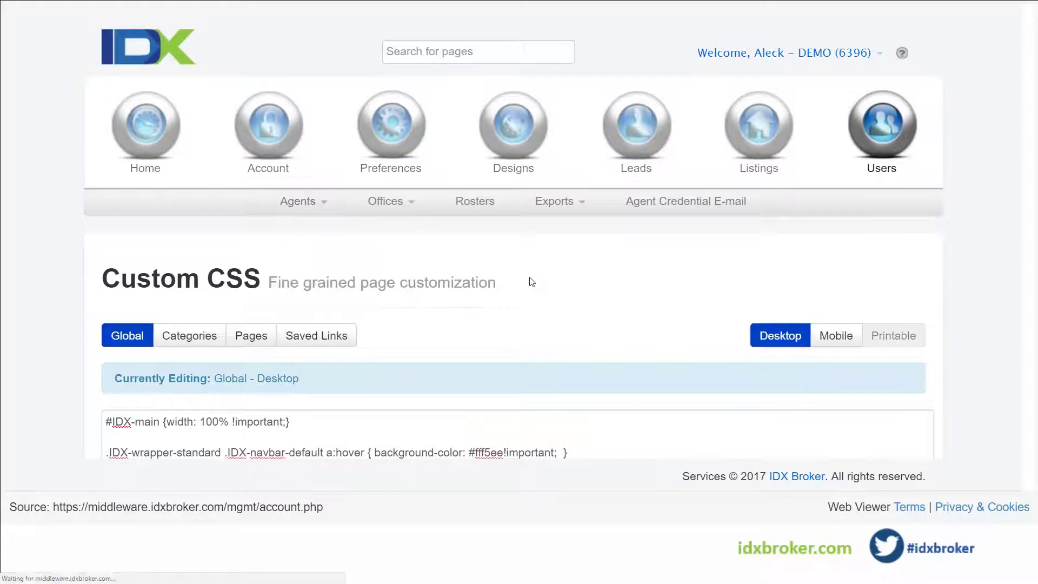
scroll(512, 273, "down", 4)
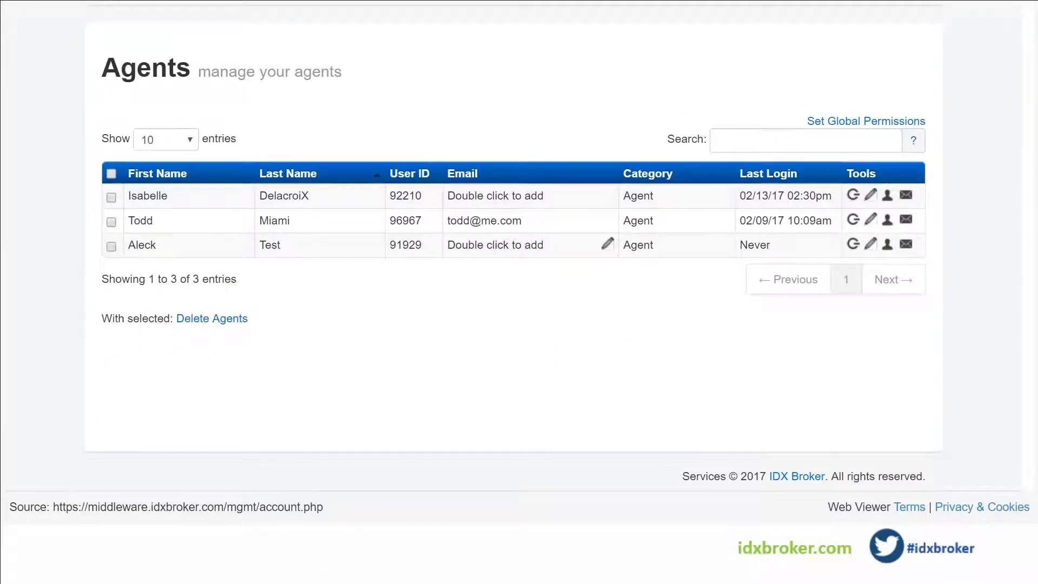
Open the first listed agent's Property Update settings and review the CC on Emails options, keeping Summary
left_click(871, 196)
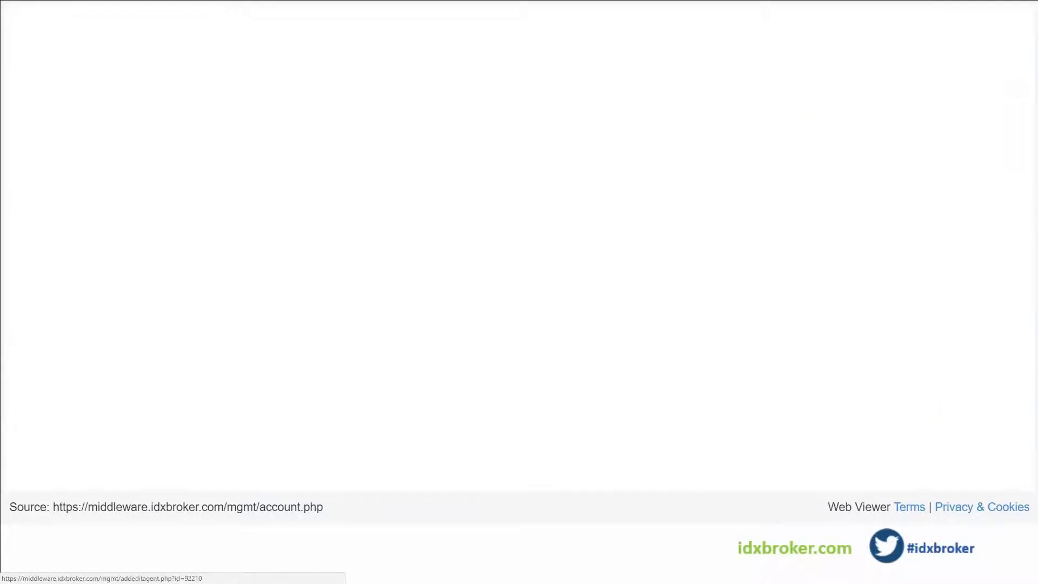
scroll(591, 230, "down", 1)
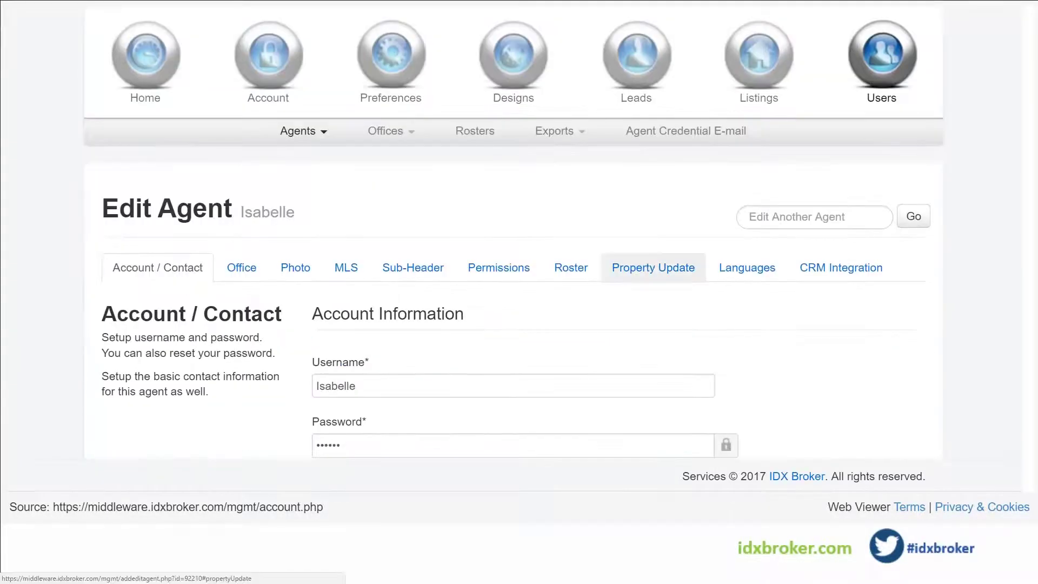
left_click(663, 272)
scroll(955, 301, "down", 5)
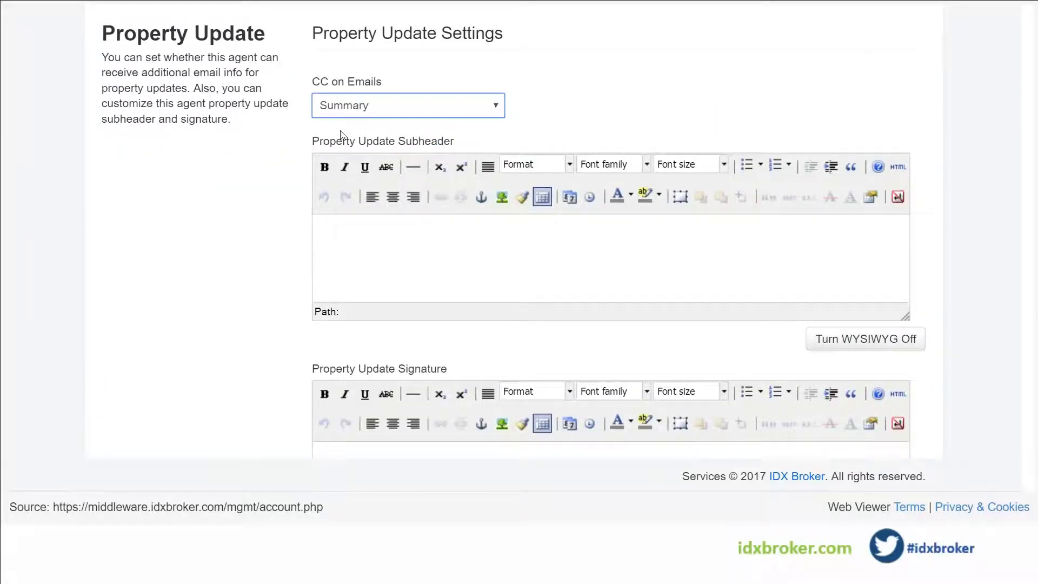
left_click(369, 110)
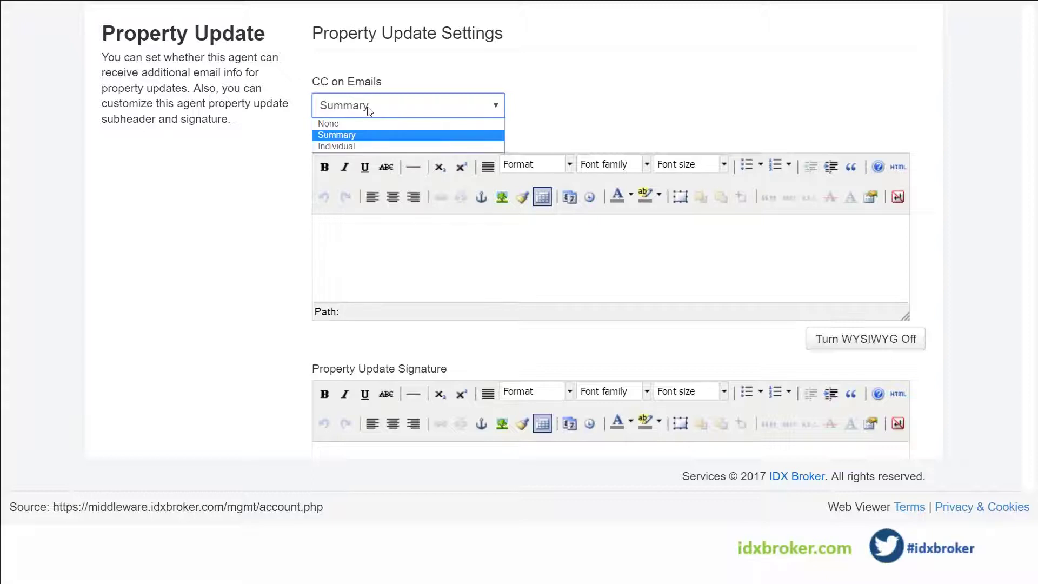
left_click(368, 110)
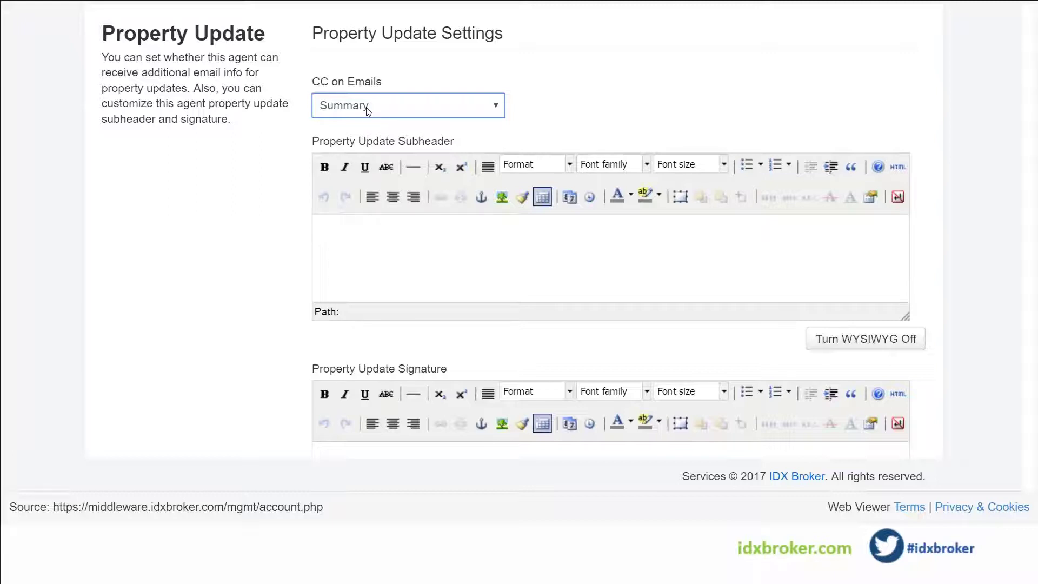
Fill the Property Update Subheader with the agent's first name followed by "offers you the most up to date information about the properties you seek."
left_click(367, 254)
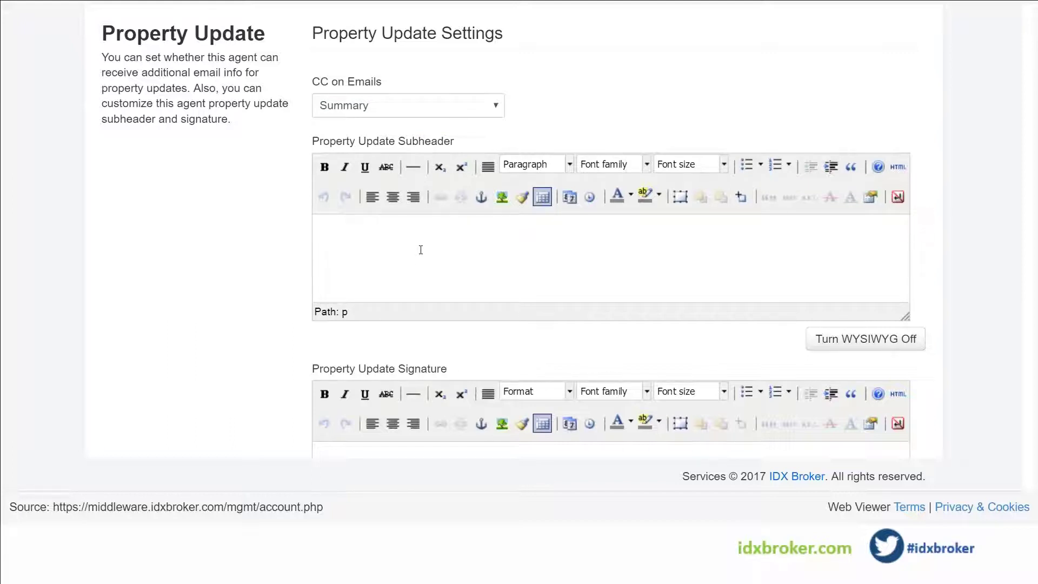
type("Isabelle o")
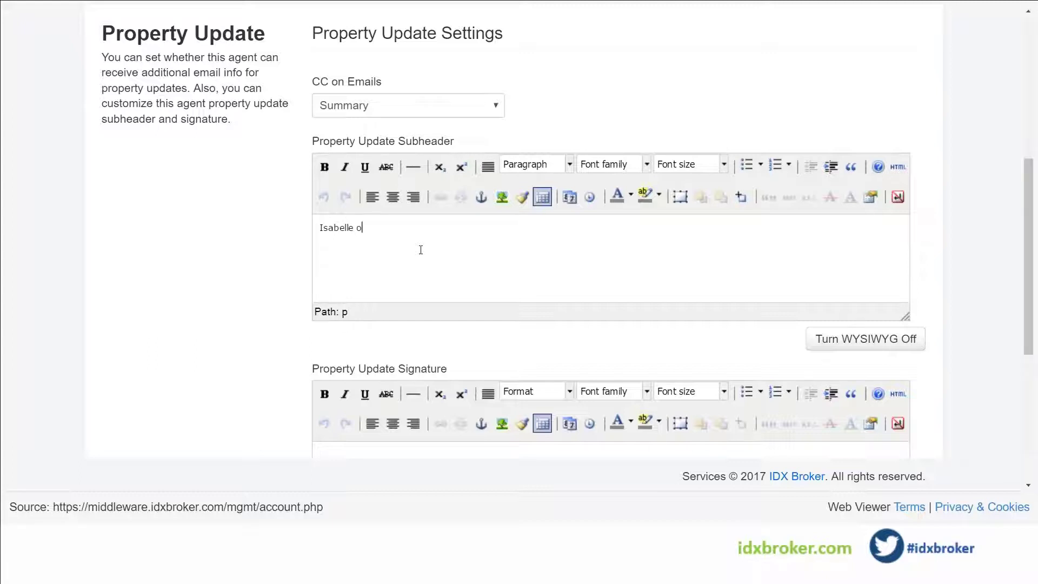
type("ffers you")
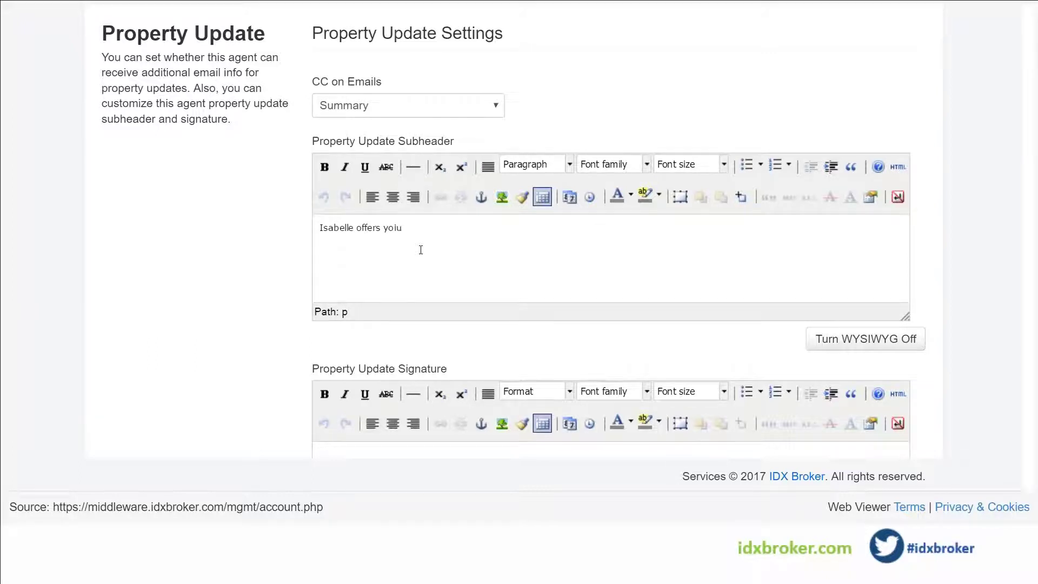
type(" the most upd")
key("BackSpace")
type("to date in")
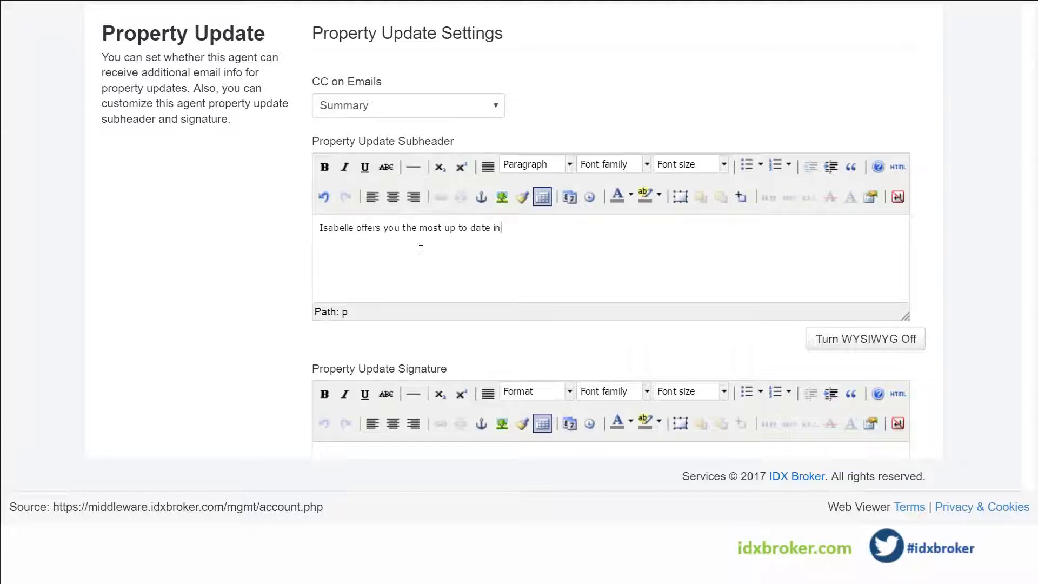
type("formation about the p[rope")
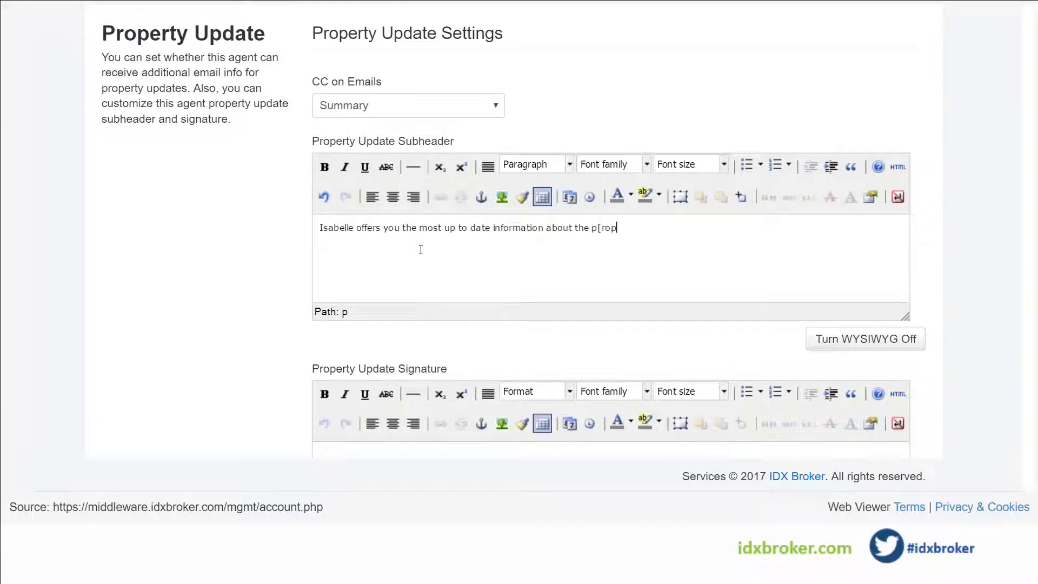
key("BackSpace")
key("BackSpace")
key("BackSpace")
key("BackSpace")
key("BackSpace")
type("roperties you seek.")
Examine the Property Update Signature editor along with the subheader text and the agent's other property update settings
scroll(717, 244, "down", 2)
left_click(421, 410)
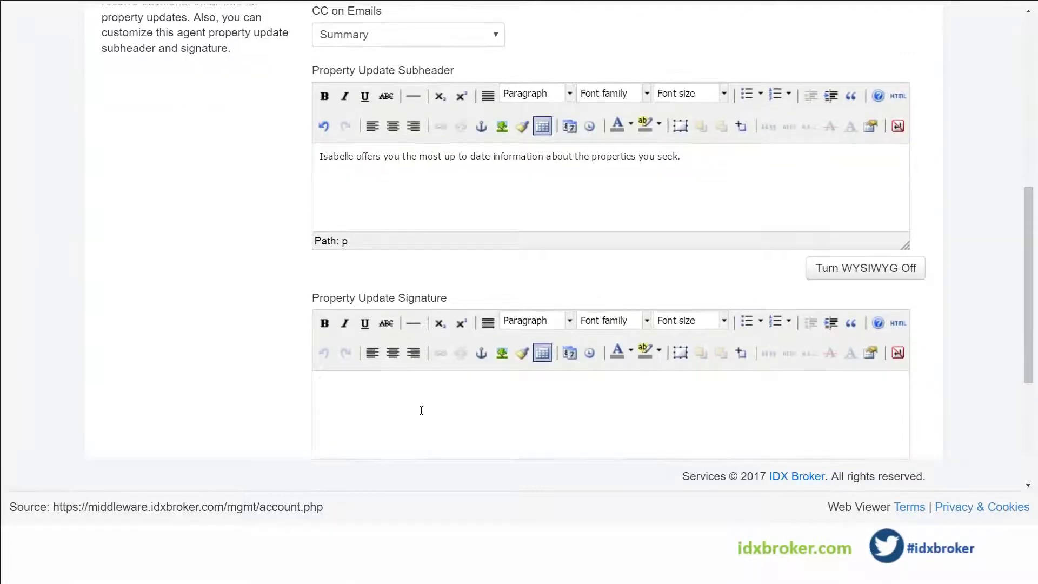
scroll(421, 410, "down", 1)
scroll(421, 410, "up", 1)
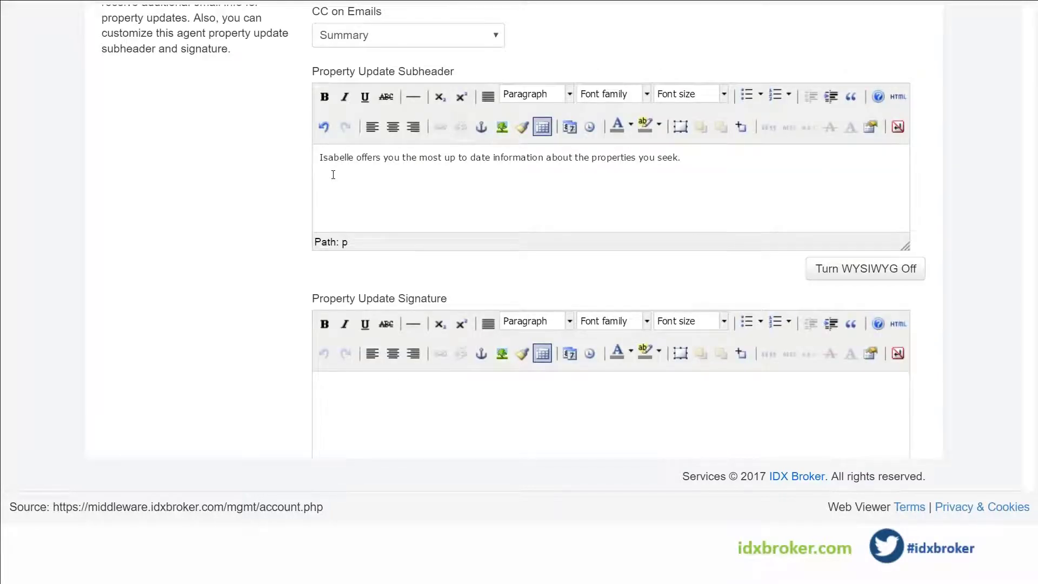
scroll(341, 170, "up", 3)
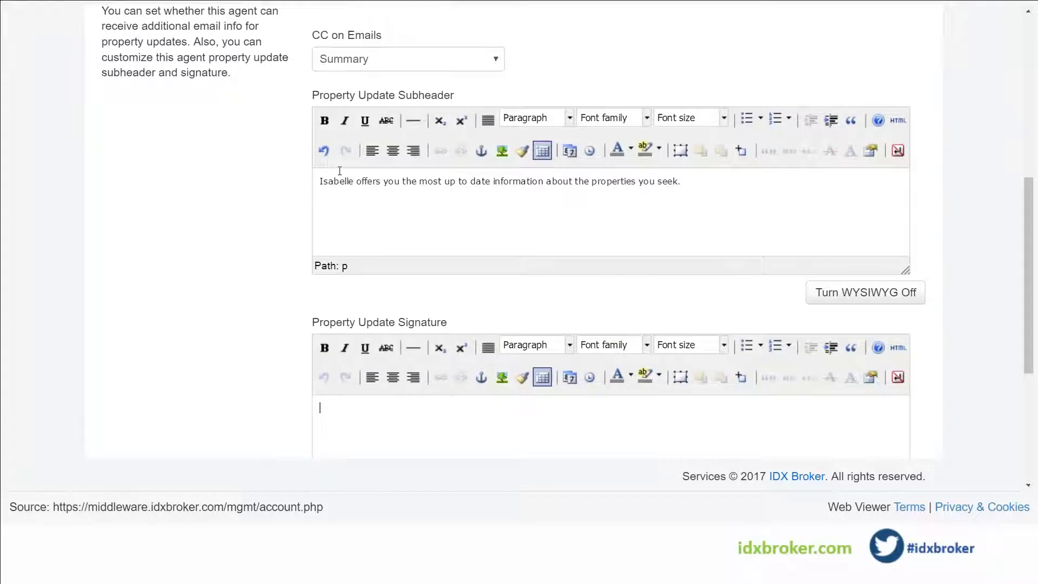
scroll(511, 252, "down", 1)
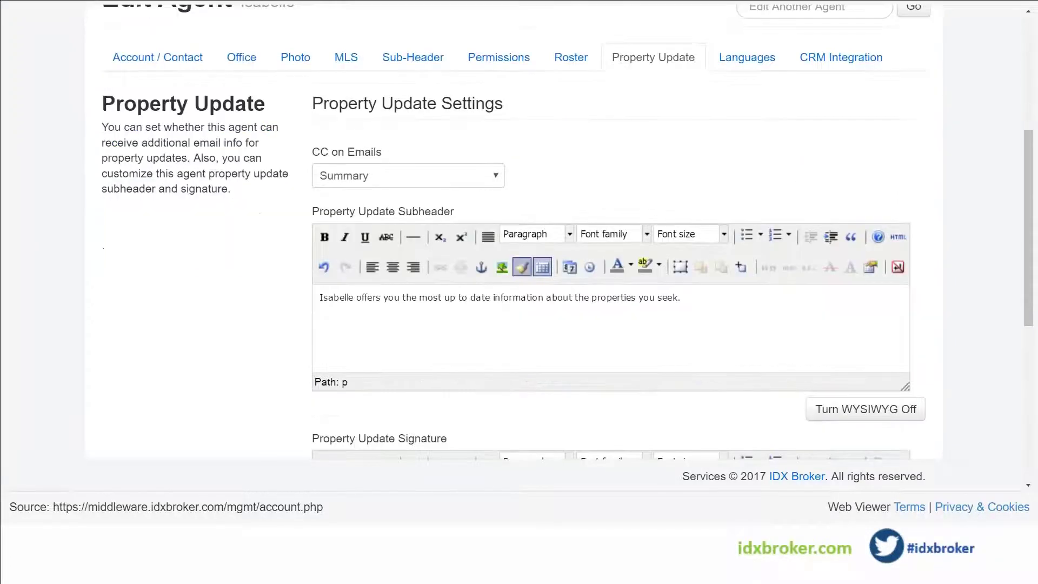
scroll(560, 308, "up", 2)
scroll(508, 227, "up", 2)
Open the 01/19/17 07:04am "Property Updates from DEMO - Smarts" email in the Message Center and read through its saved search listings
mouse_move(268, 125)
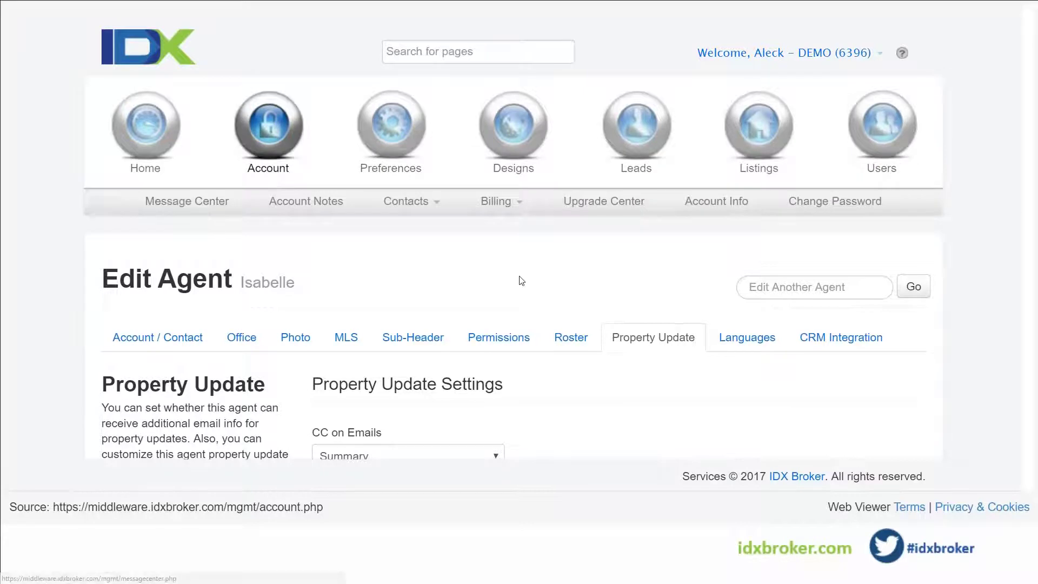
scroll(490, 314, "down", 2)
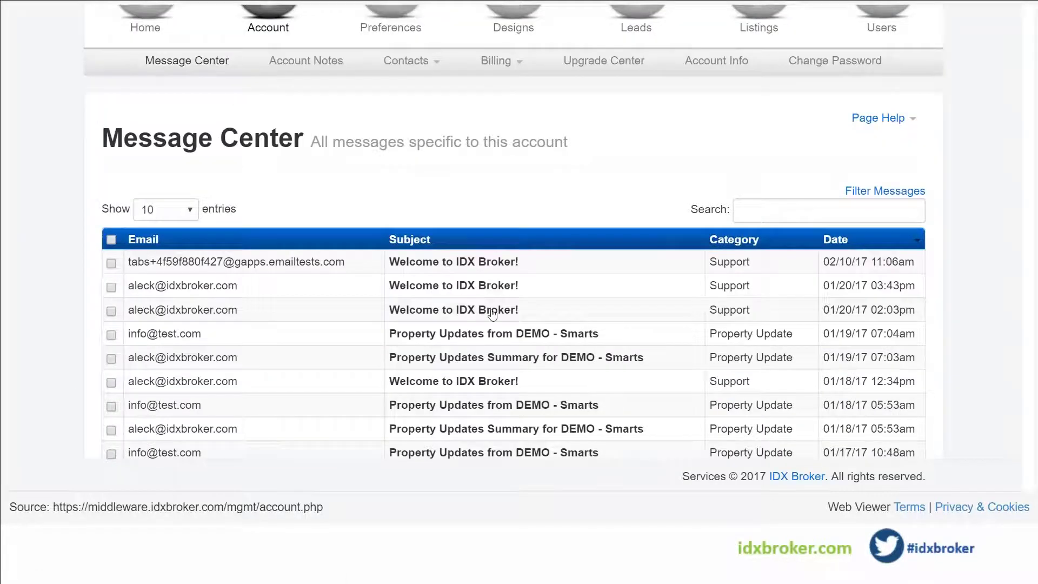
left_click(489, 335)
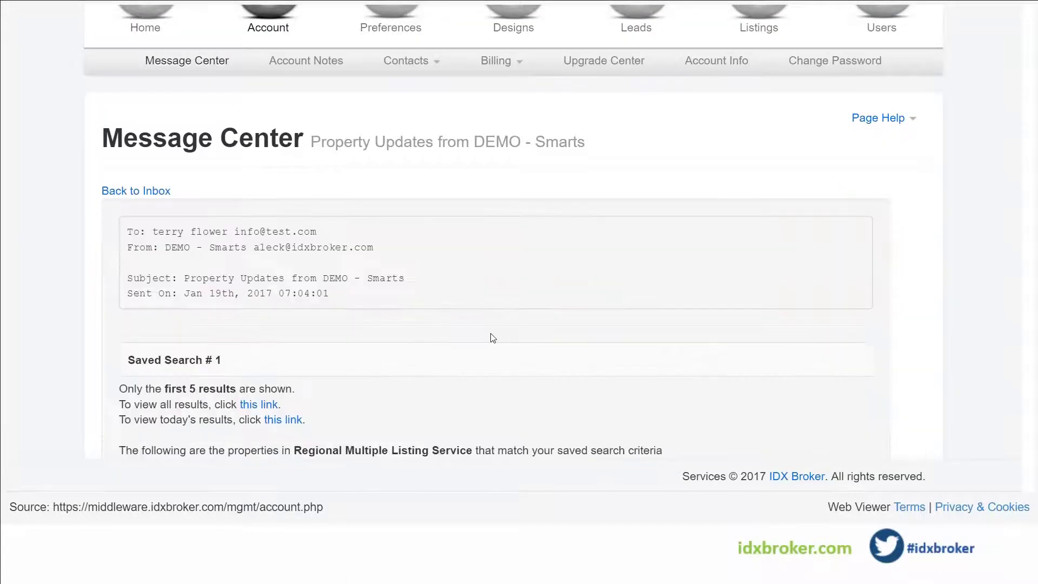
scroll(492, 337, "down", 2)
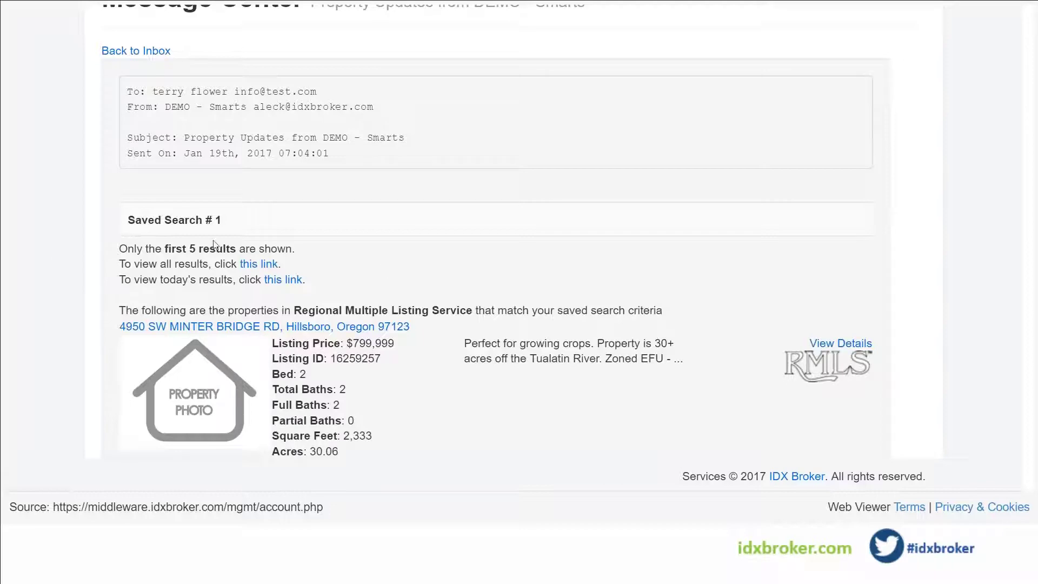
scroll(376, 269, "down", 2)
scroll(405, 263, "down", 10)
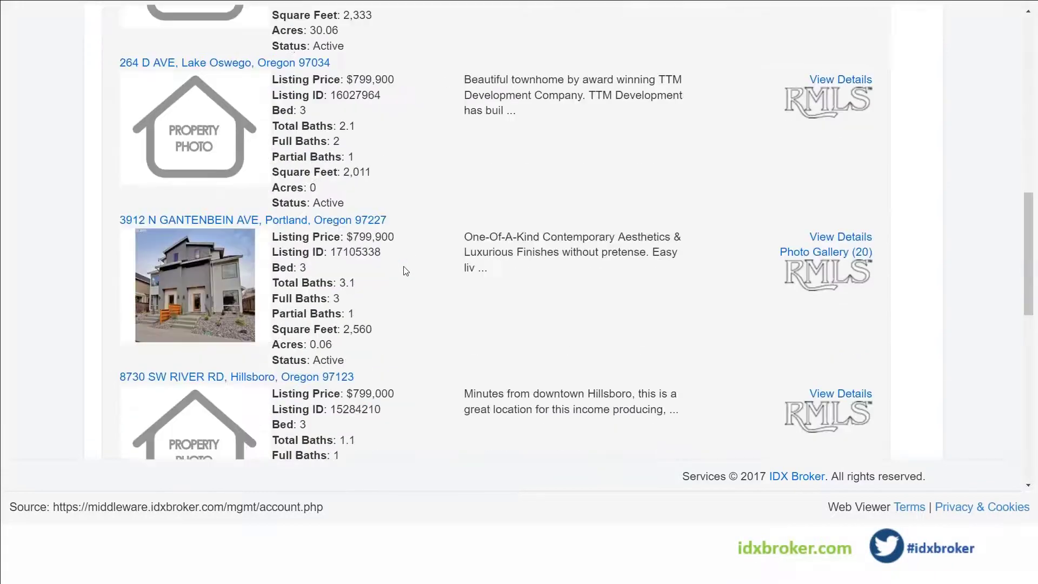
Examine the signature block at the end of the property update email, highlighting its contact details, and return to the saved search listings
scroll(419, 309, "up", 2)
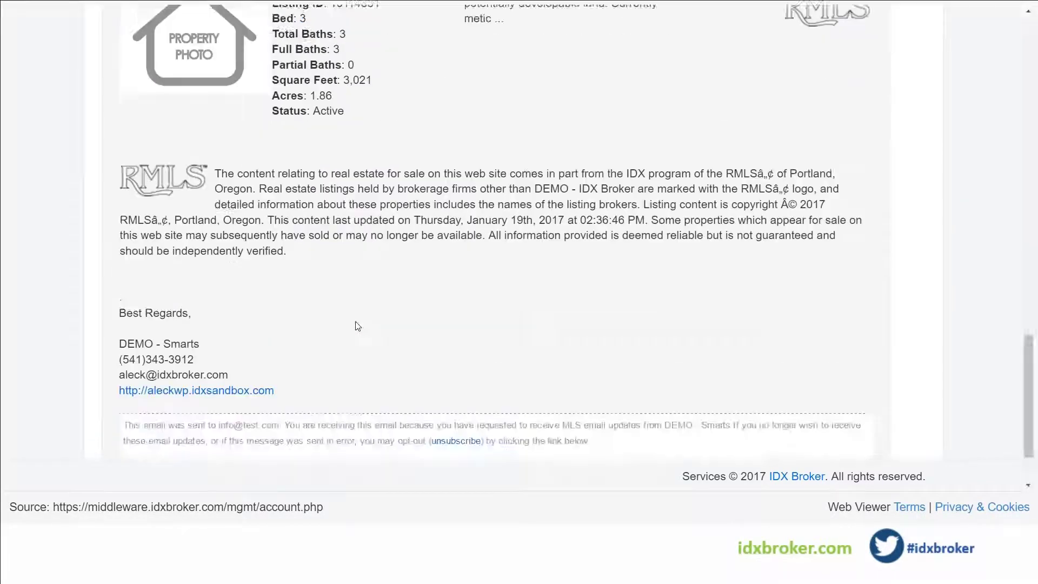
scroll(419, 310, "down", 2)
mouse_move(274, 301)
left_mouse_down()
mouse_move(205, 286)
mouse_move(122, 216)
left_mouse_up()
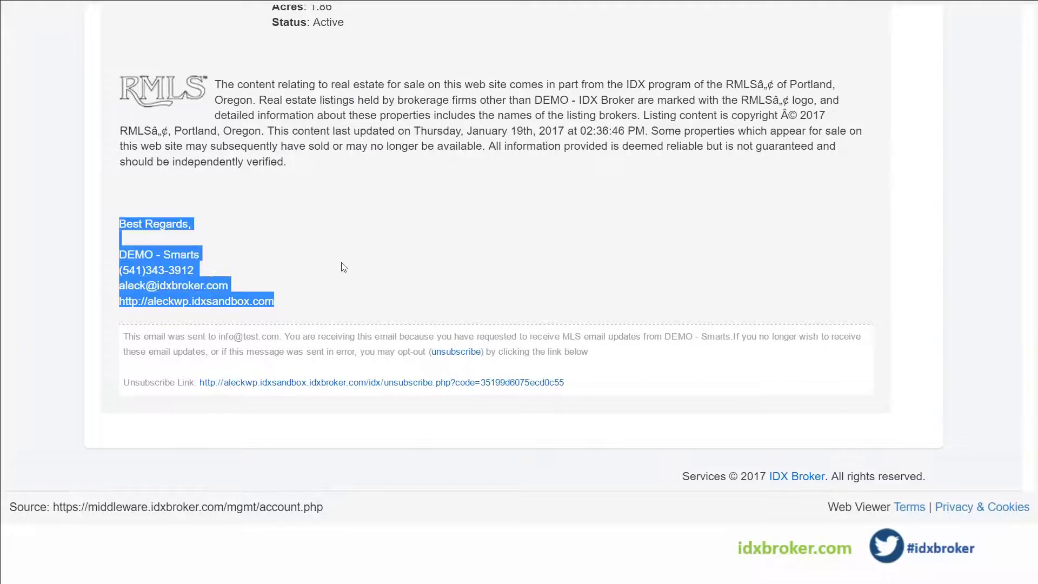
left_click(376, 304)
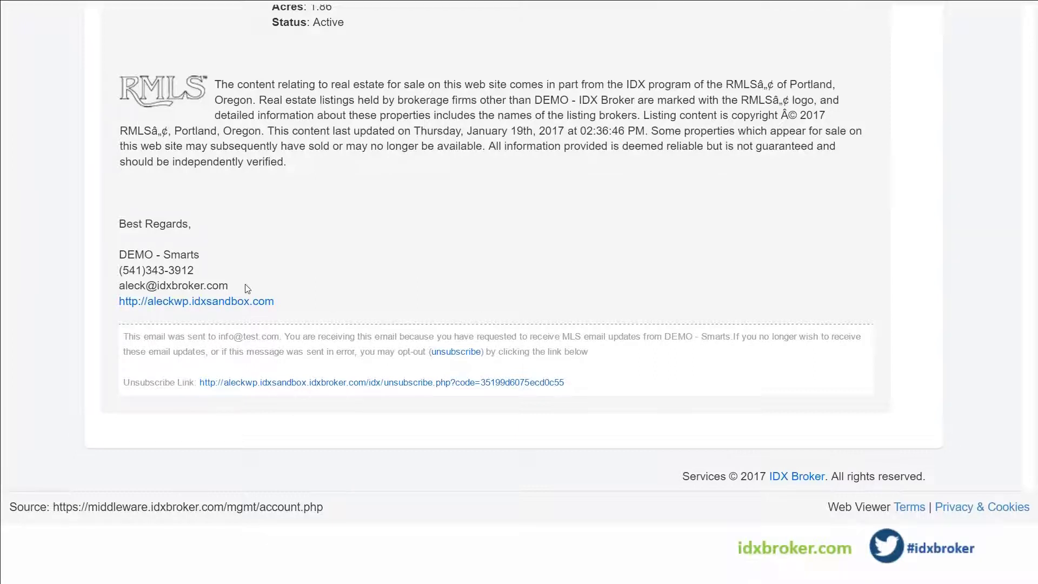
left_click_drag(247, 286, 118, 285)
left_click(323, 284)
scroll(511, 303, "up", 10)
scroll(506, 322, "up", 5)
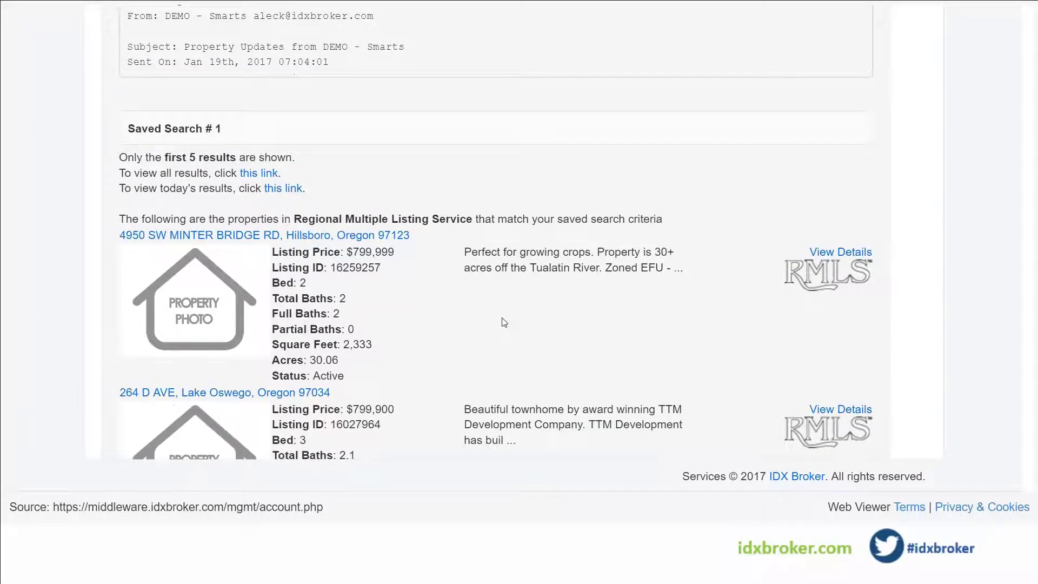
Open the Property Update settings of the first agent in the agents list
scroll(505, 325, "up", 6)
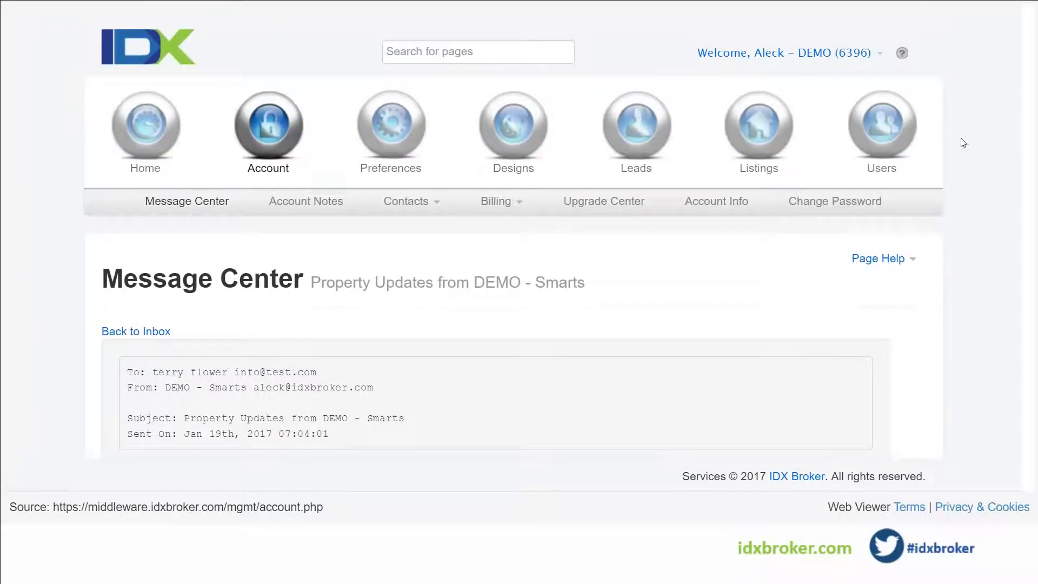
mouse_move(882, 127)
left_click(386, 204)
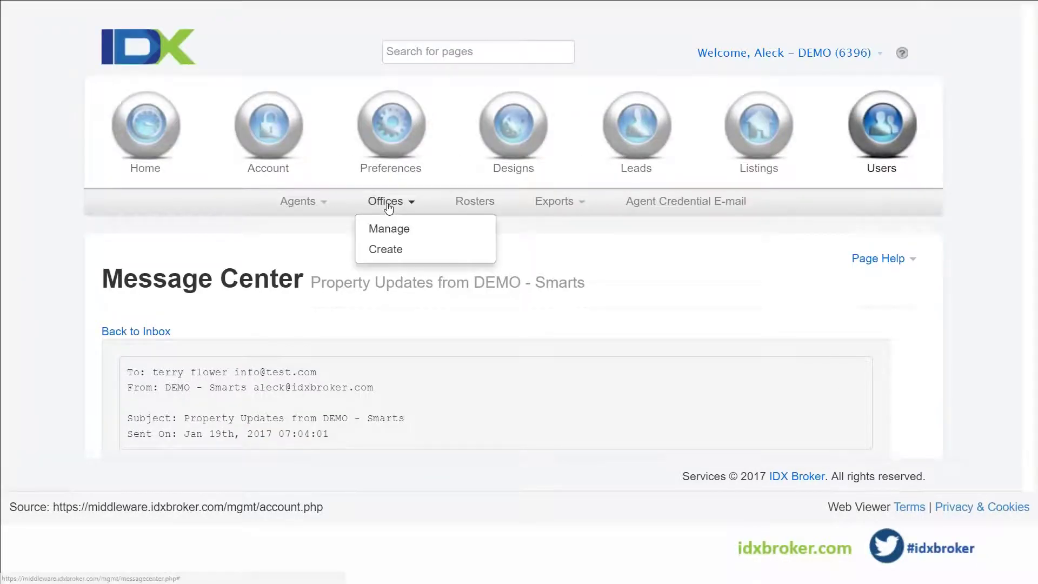
left_click(389, 229)
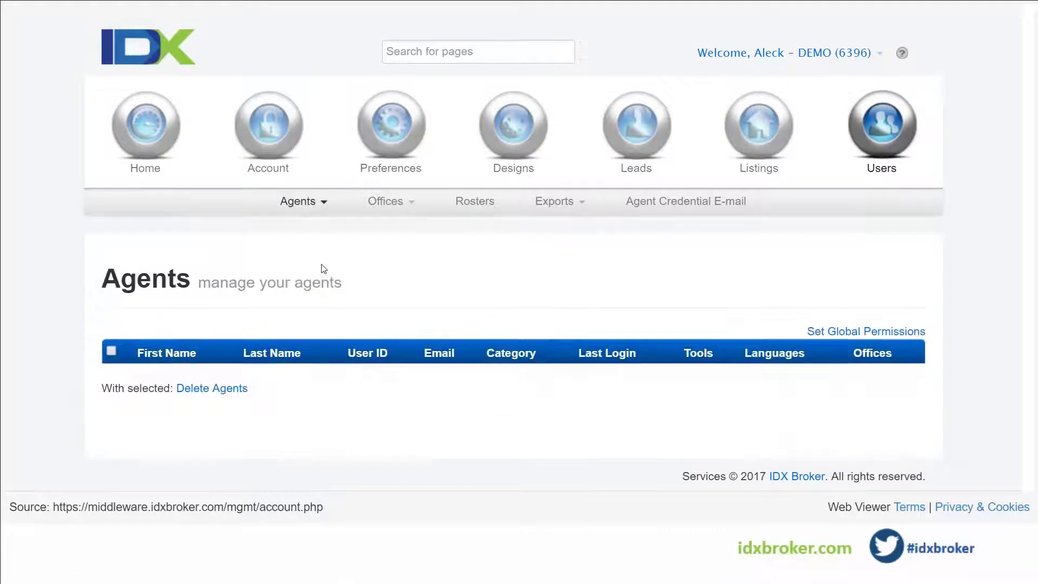
scroll(725, 287, "down", 4)
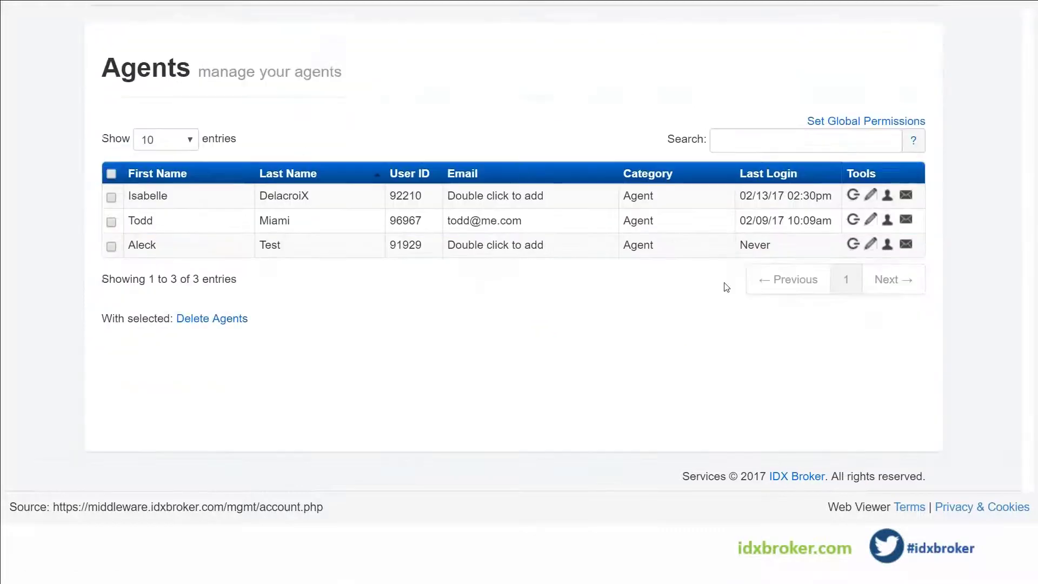
left_click(870, 195)
left_click(676, 337)
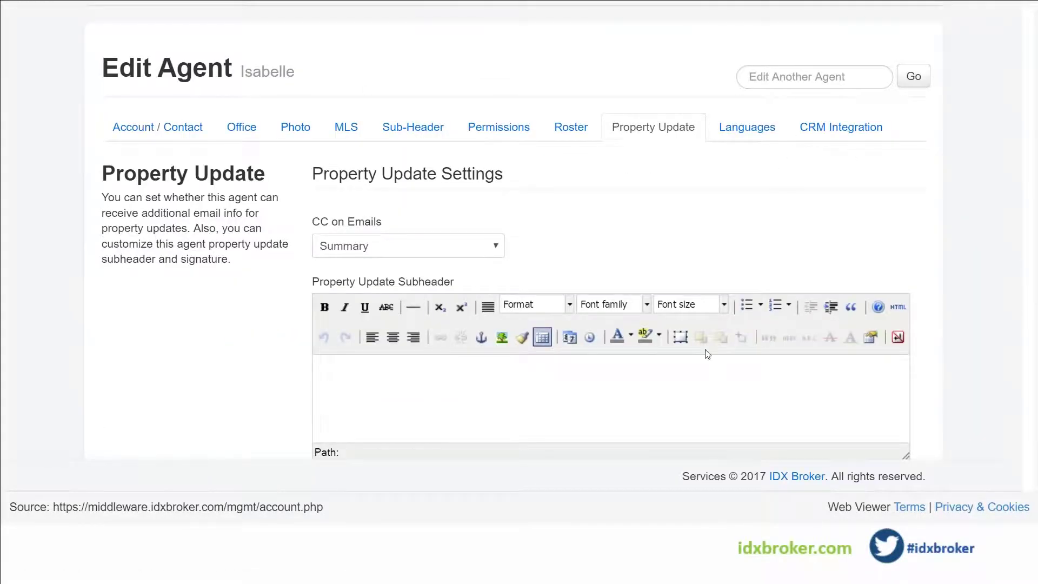
Examine the agent's Property Update Subheader and Signature editors, the Sample Email Update option and the CC on Emails setting
scroll(704, 352, "down", 3)
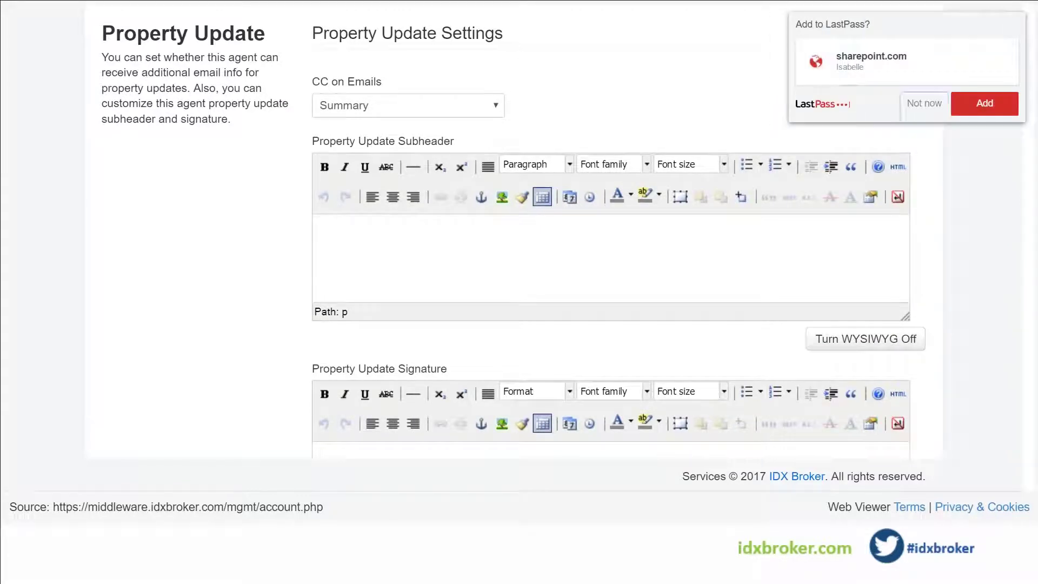
left_click(418, 273)
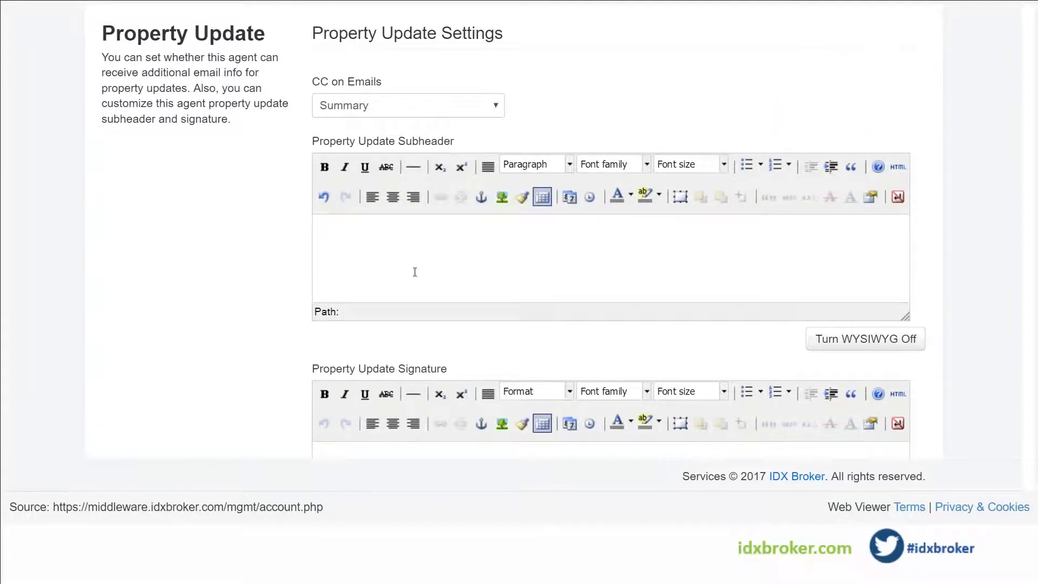
scroll(281, 269, "down", 2)
scroll(281, 274, "down", 1)
scroll(282, 276, "up", 3)
scroll(281, 276, "down", 5)
scroll(276, 276, "up", 1)
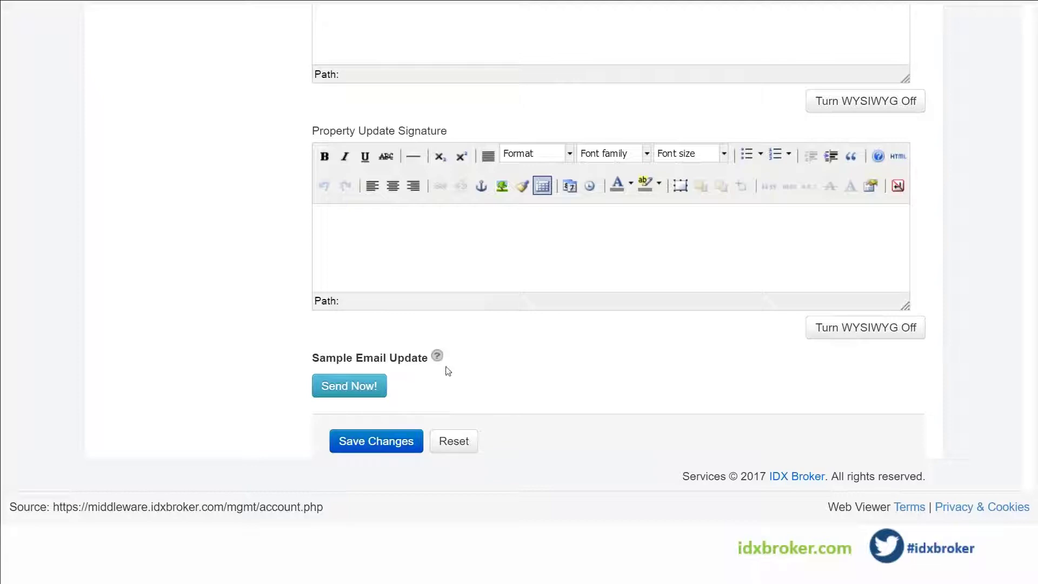
scroll(497, 399, "up", 1)
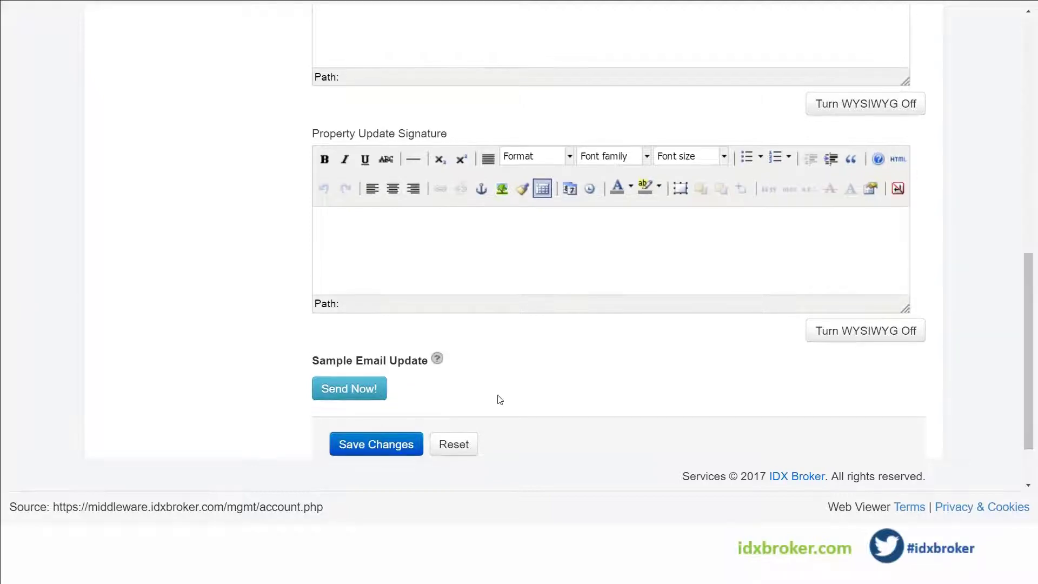
scroll(498, 399, "up", 5)
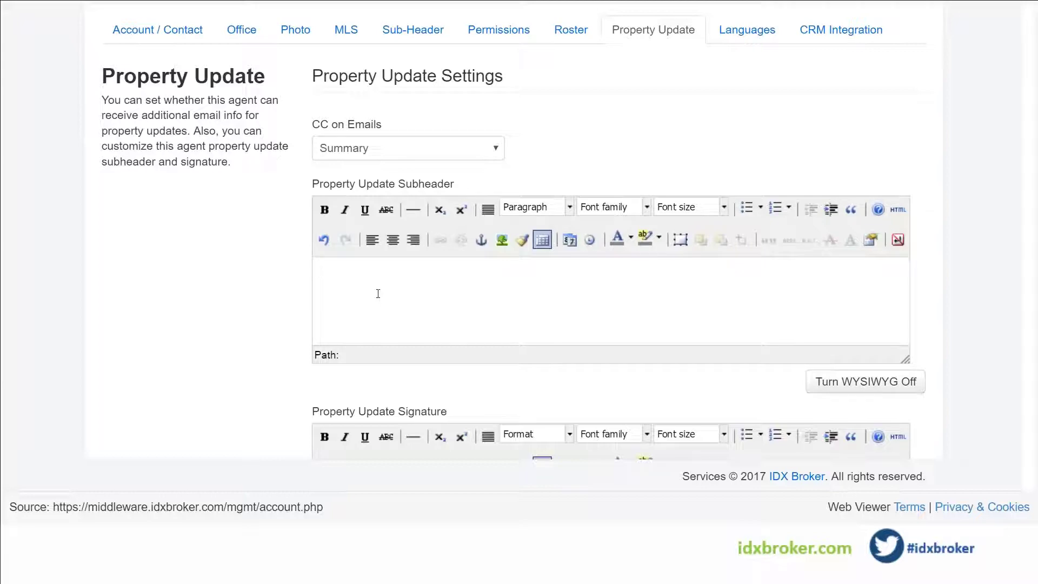
scroll(378, 293, "up", 1)
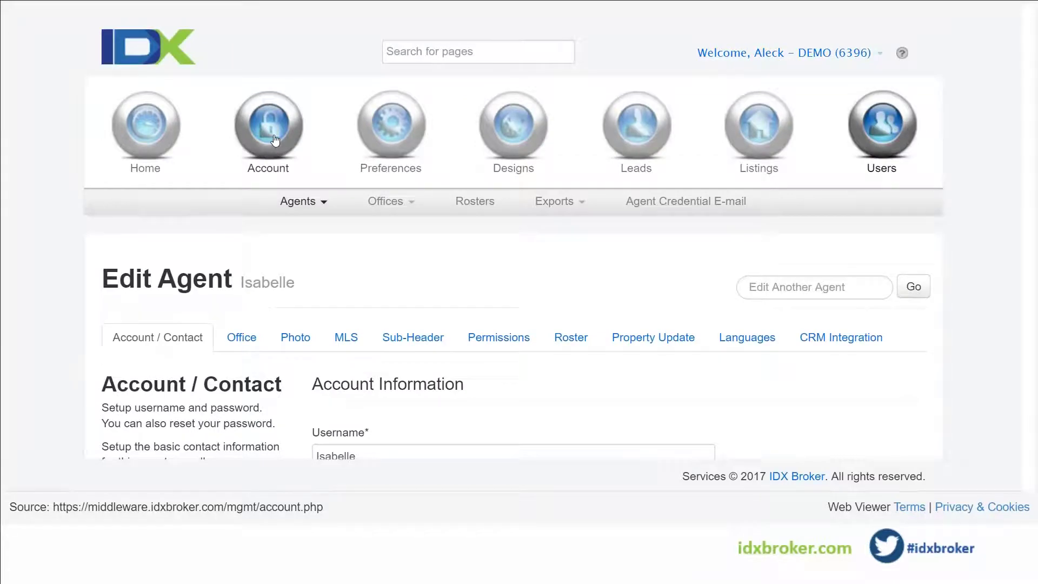
Open the 01/19/17 07:04am "Property Updates from DEMO - Smarts" email from the Message Center again
mouse_move(275, 140)
left_click(214, 204)
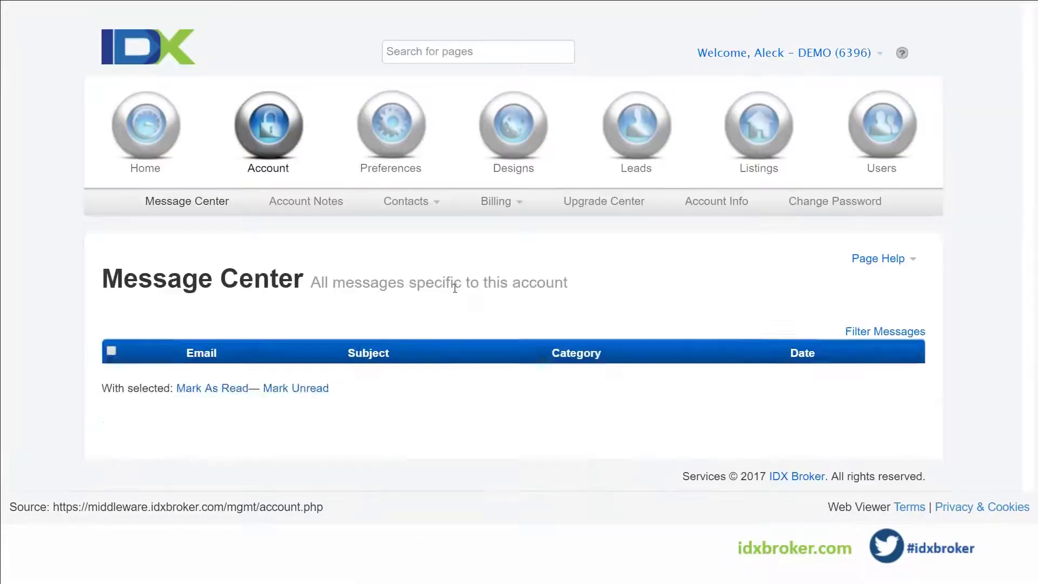
scroll(559, 309, "down", 3)
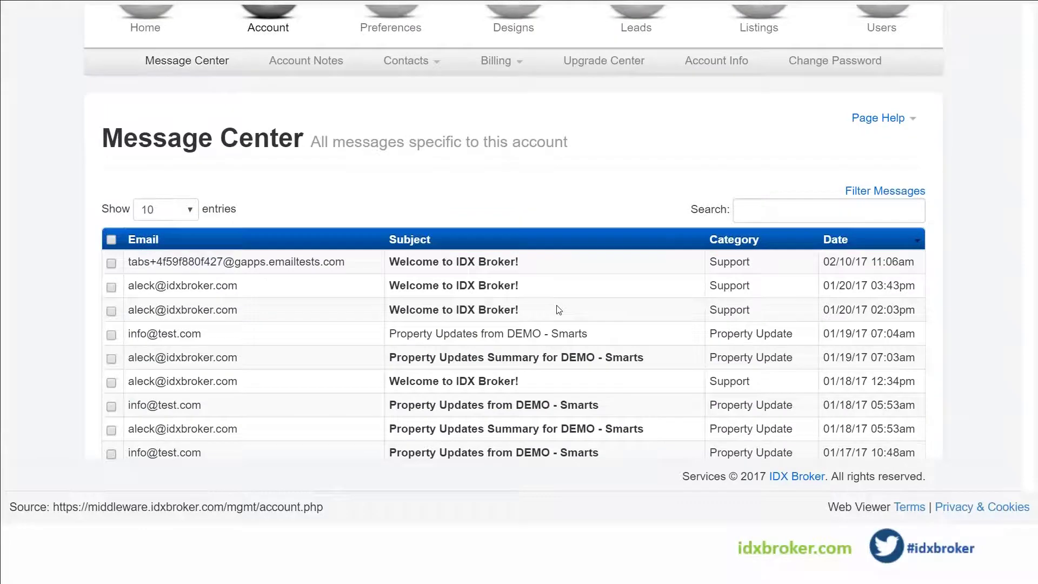
scroll(303, 273, "down", 2)
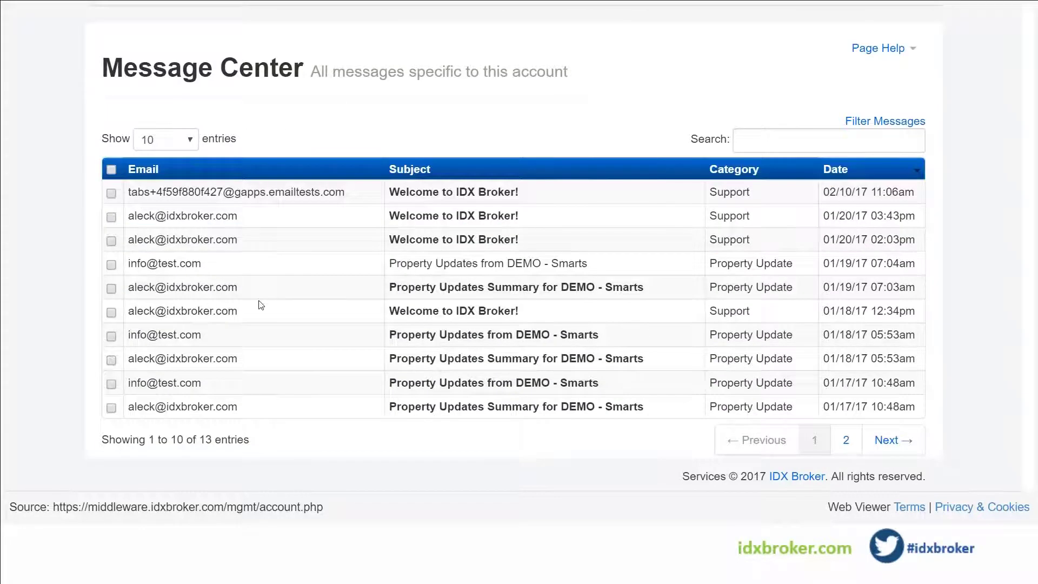
scroll(705, 274, "up", 4)
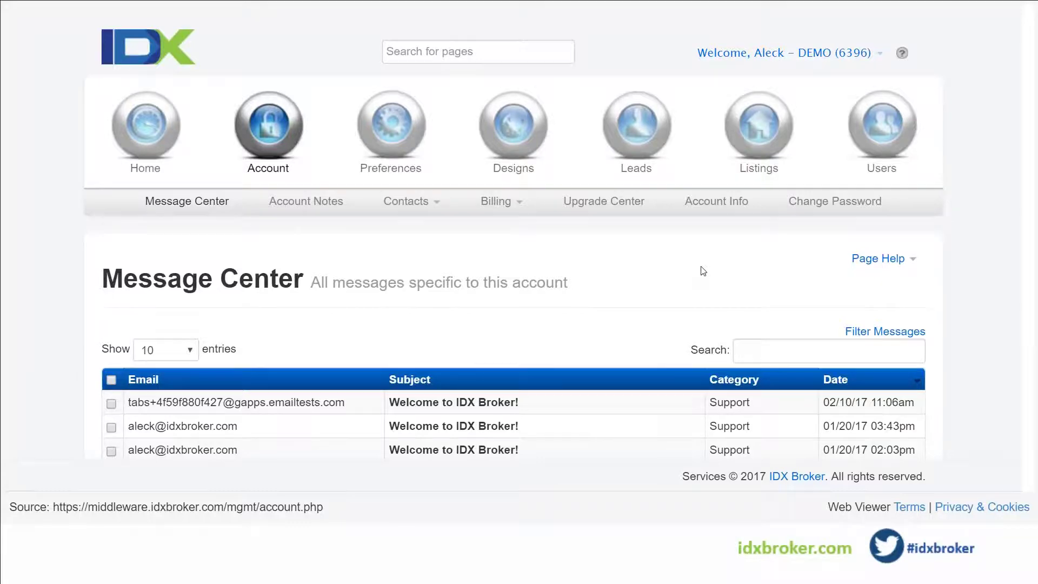
scroll(697, 270, "down", 4)
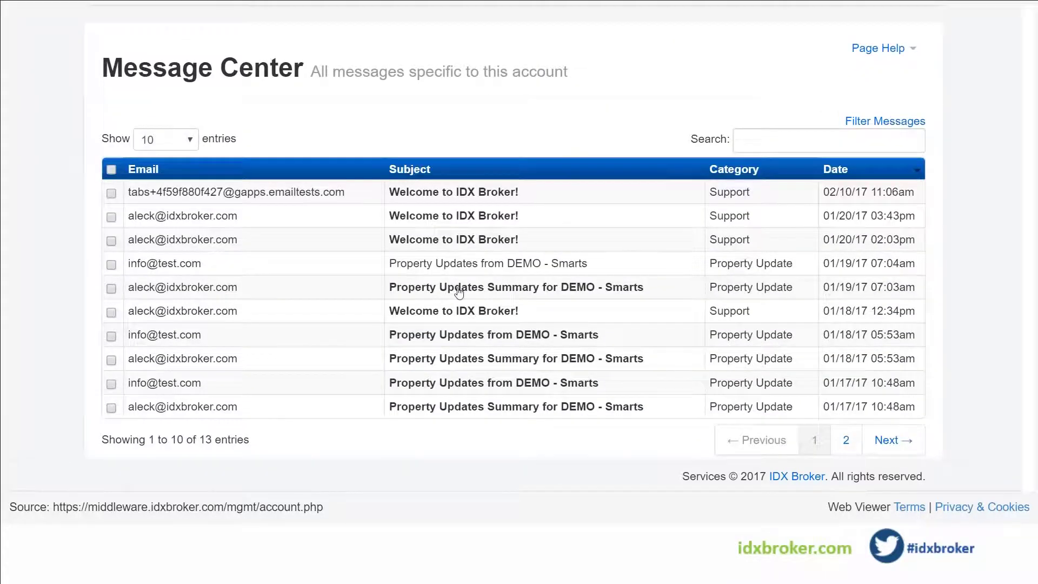
left_click(459, 292)
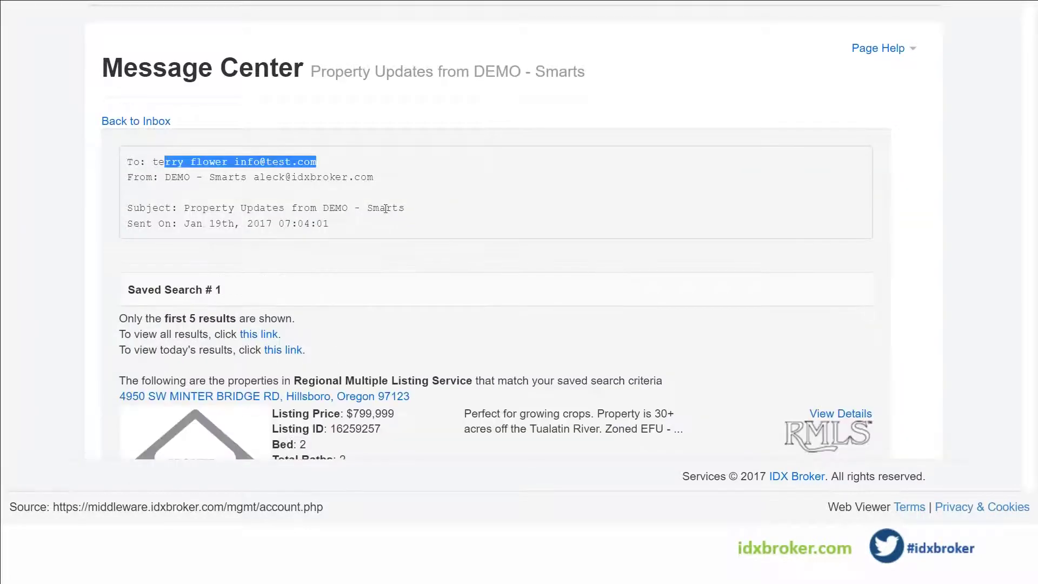
Highlight the property update email's sender and the recipient's name in its header, and look through the saved search listings
left_click_drag(373, 177, 190, 178)
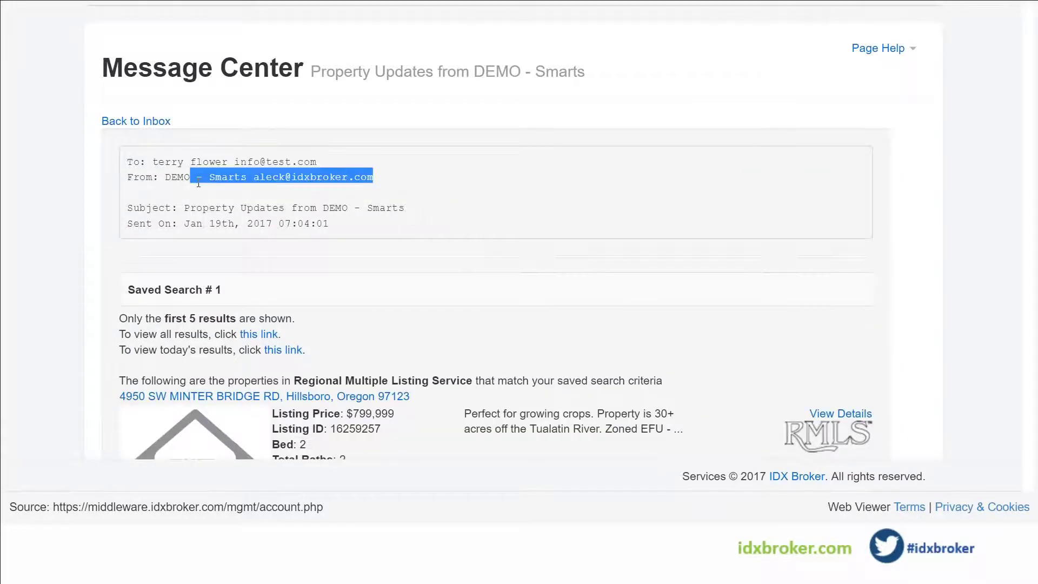
scroll(377, 255, "down", 3)
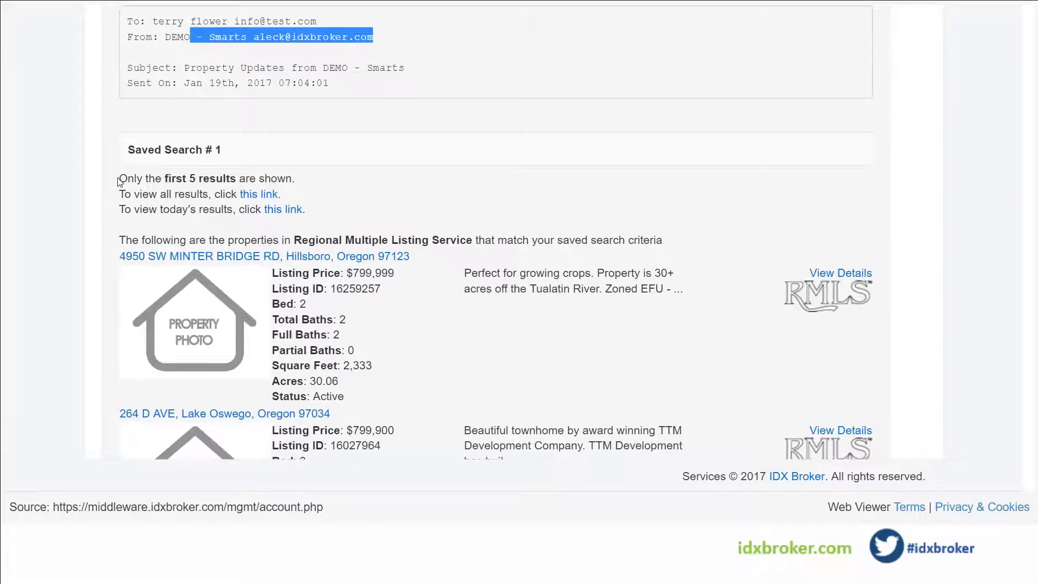
scroll(120, 182, "up", 2)
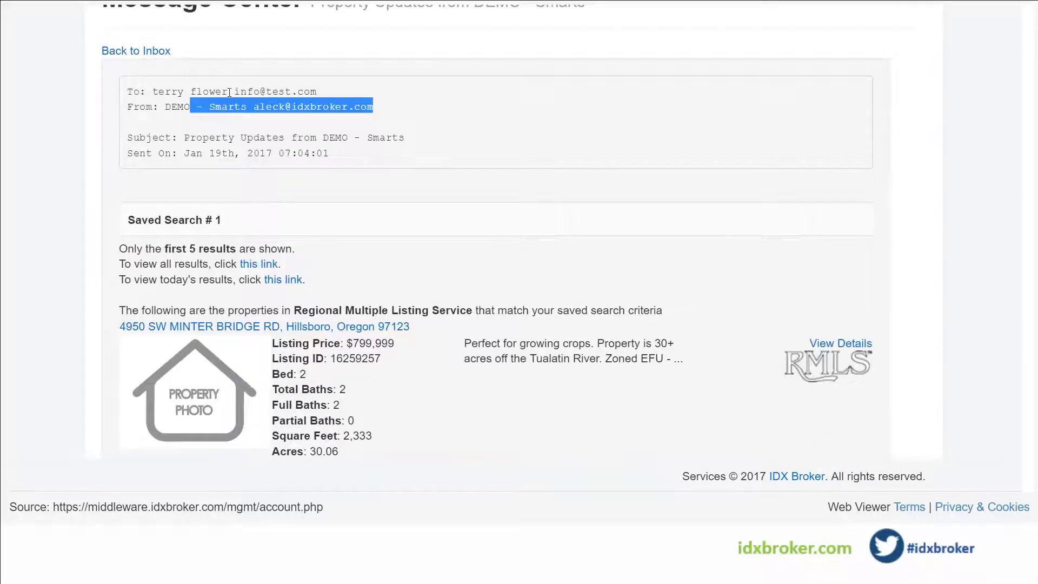
left_click_drag(230, 92, 153, 92)
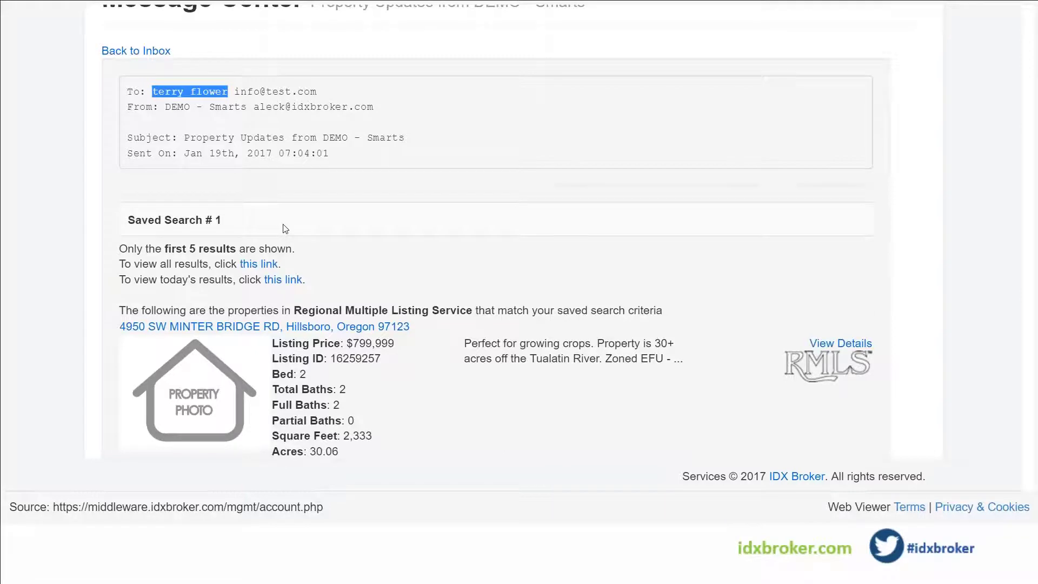
scroll(284, 229, "down", 2)
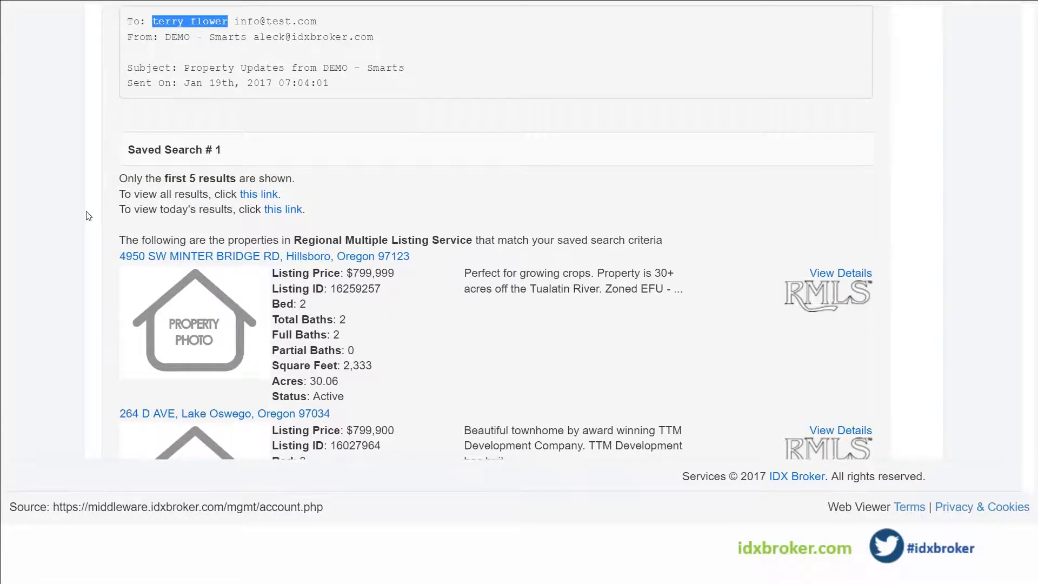
scroll(417, 273, "down", 6)
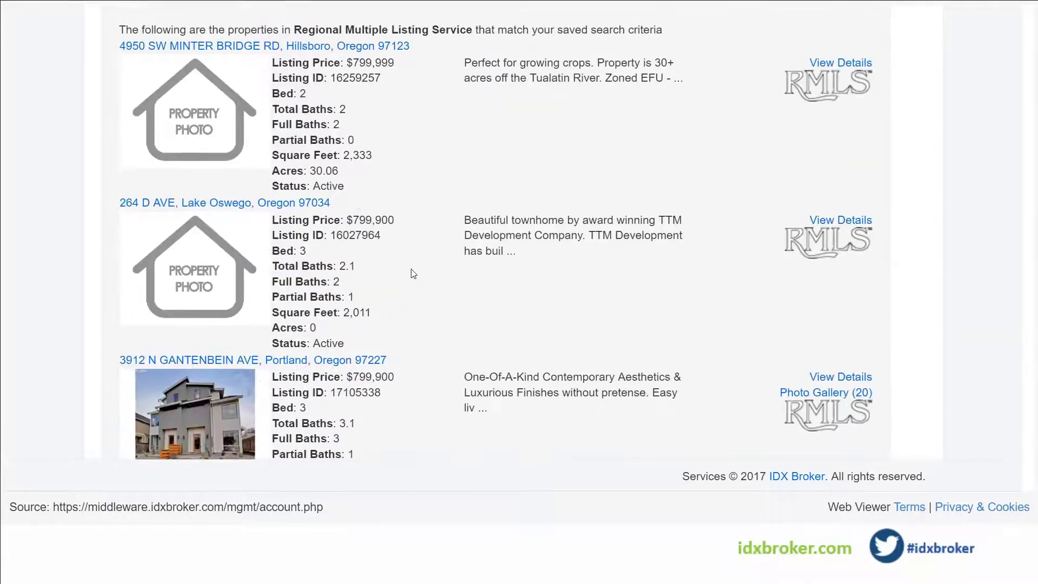
scroll(413, 273, "down", 7)
scroll(430, 281, "up", 15)
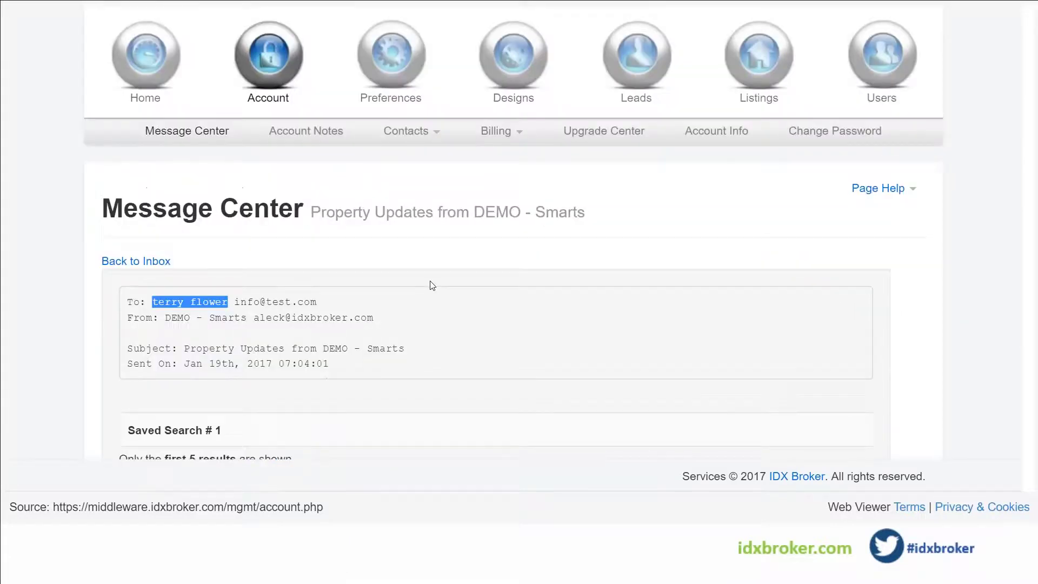
Return to the agent management list and look over the agents' details
scroll(513, 254, "up", 2)
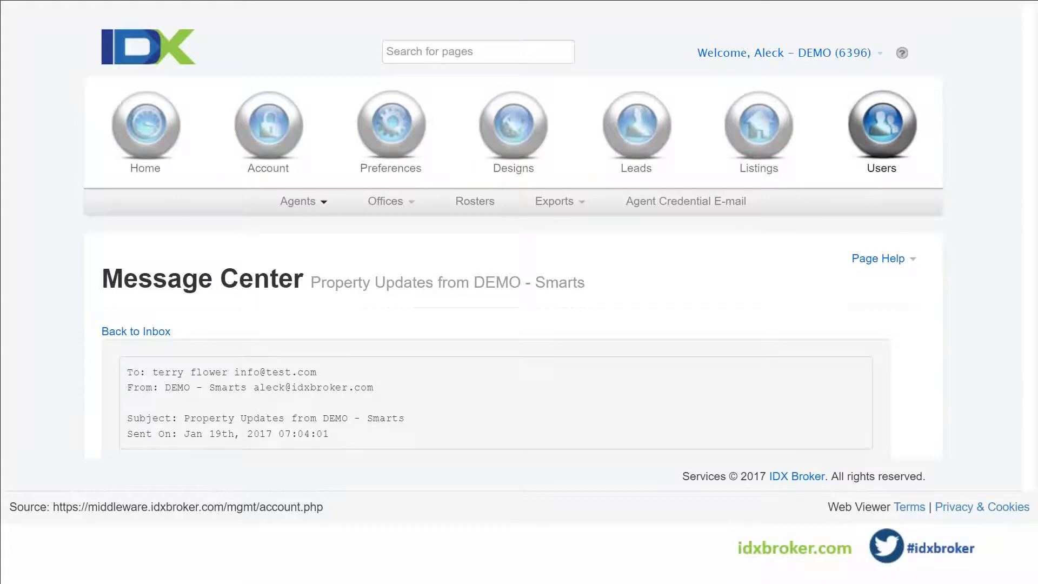
left_click(301, 202)
left_click(302, 226)
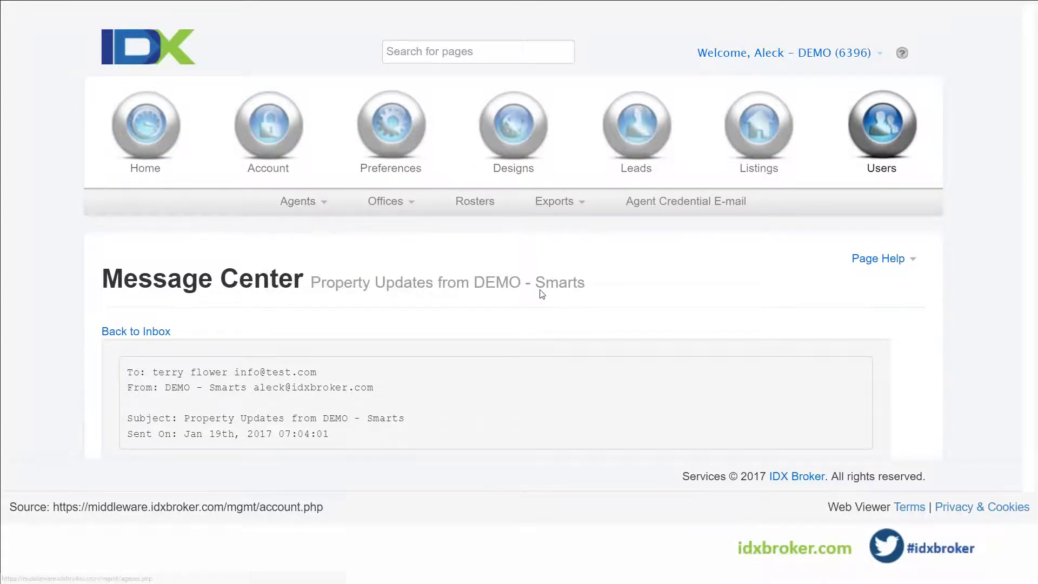
scroll(539, 297, "down", 4)
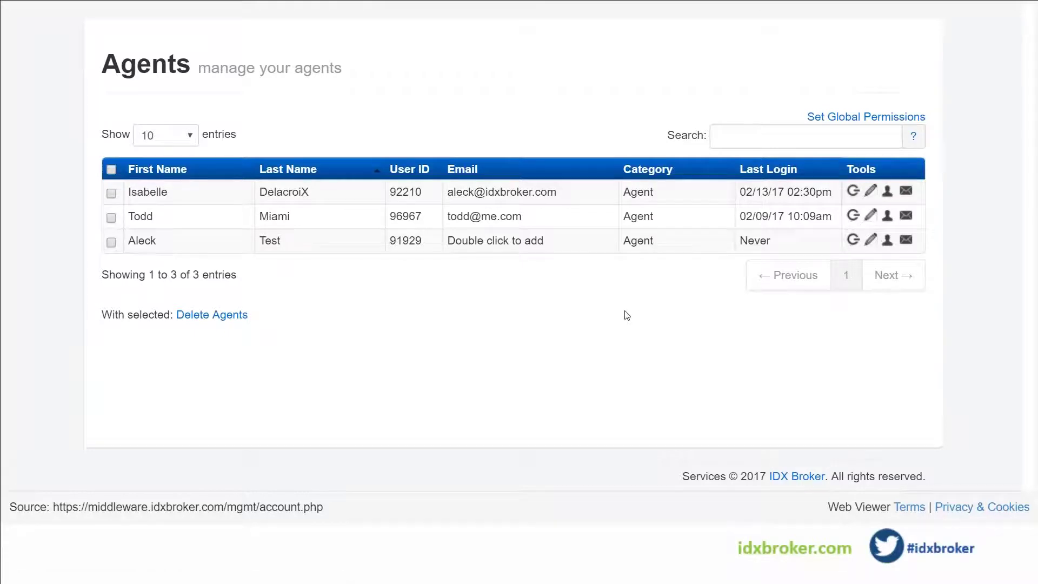
scroll(644, 331, "up", 4)
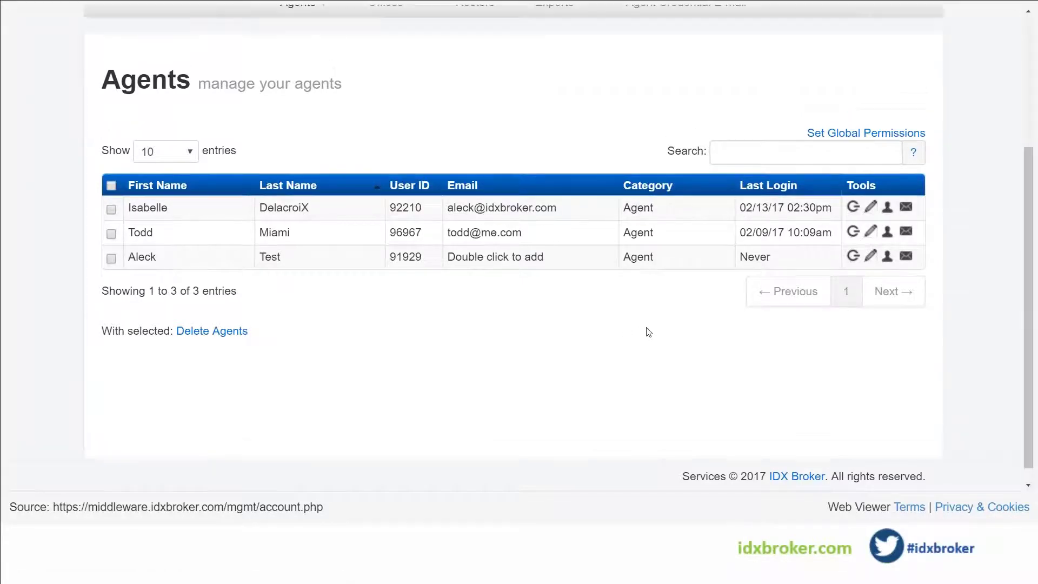
scroll(404, 148, "up", 1)
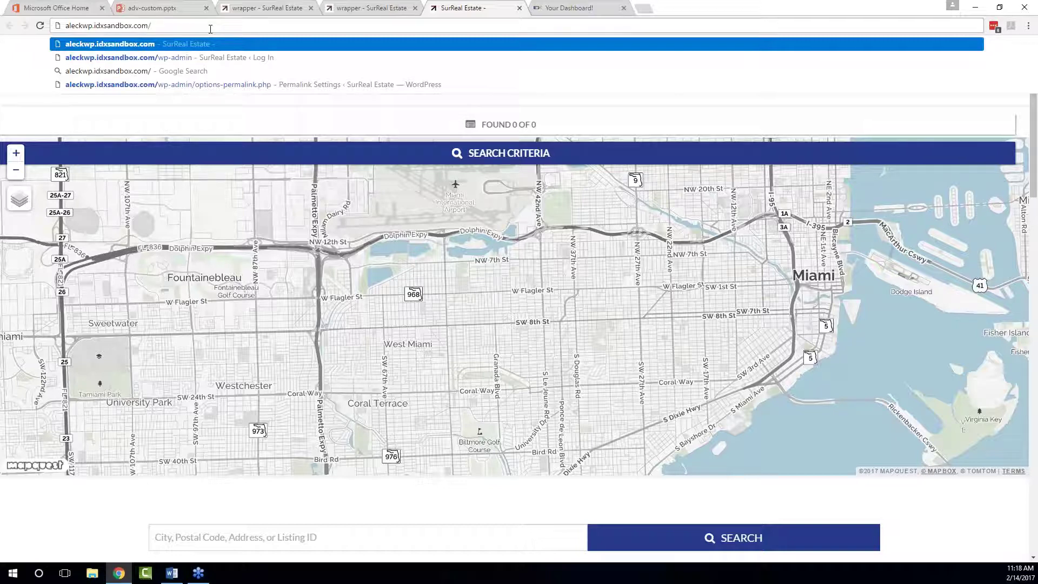
Go to the SurReal Estate site's wp-admin page and log in to WordPress with the filled-in credentials
type("w")
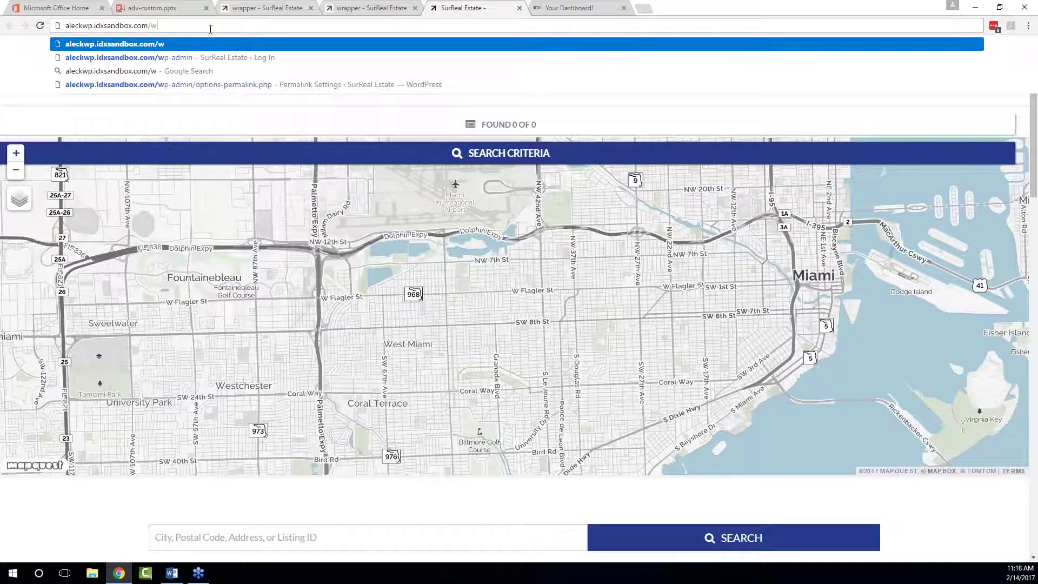
left_click(229, 57)
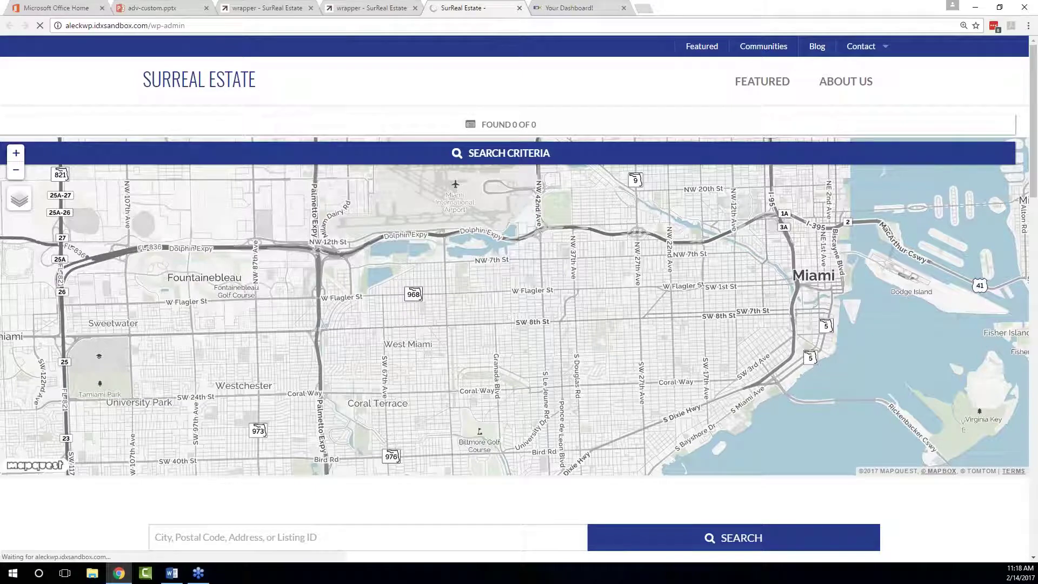
left_click(227, 25)
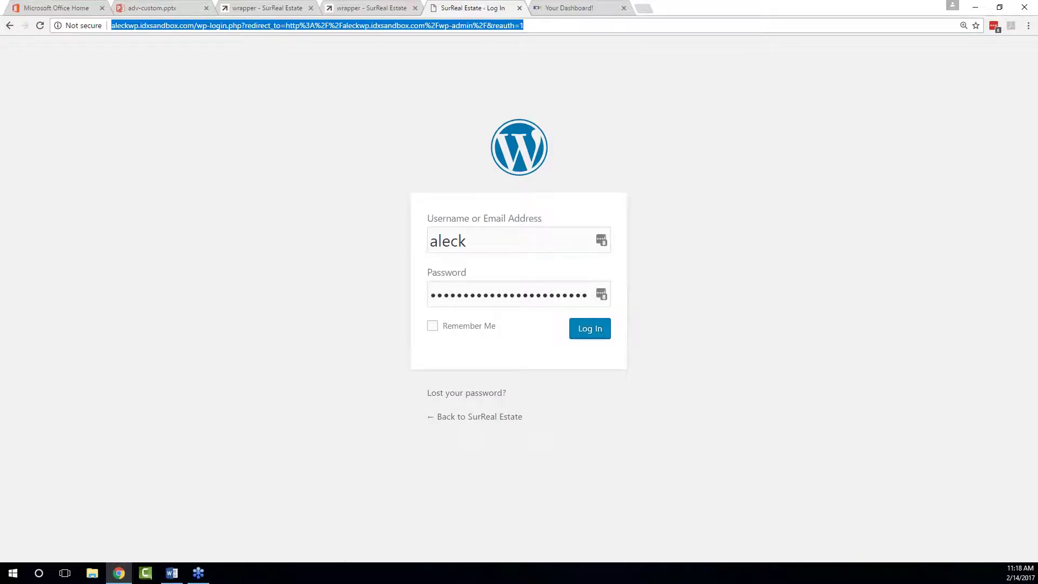
left_click(594, 332)
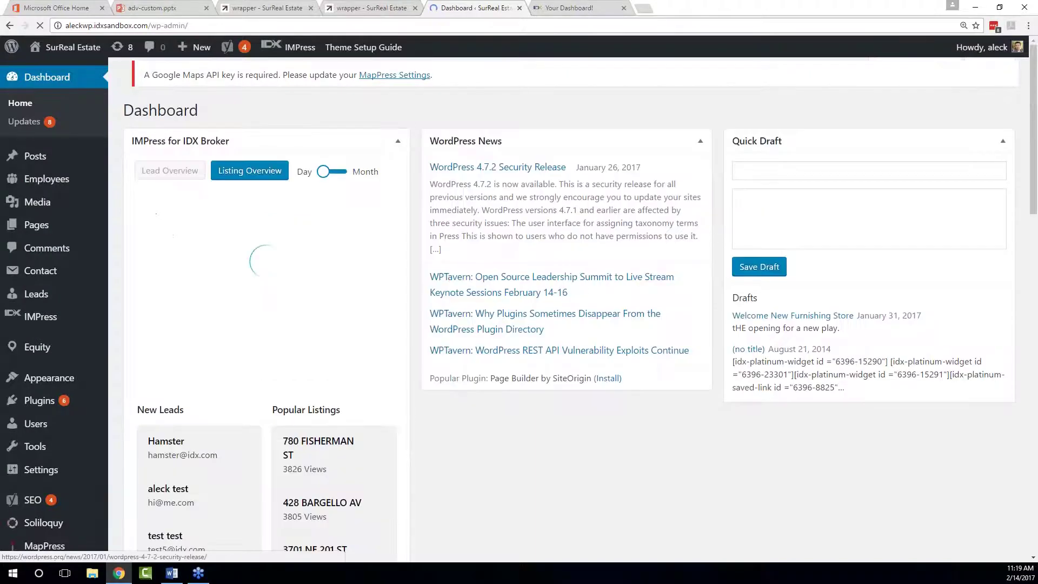
Open the list of all pages on the WordPress site and look through the titles and publication statuses
mouse_move(48, 377)
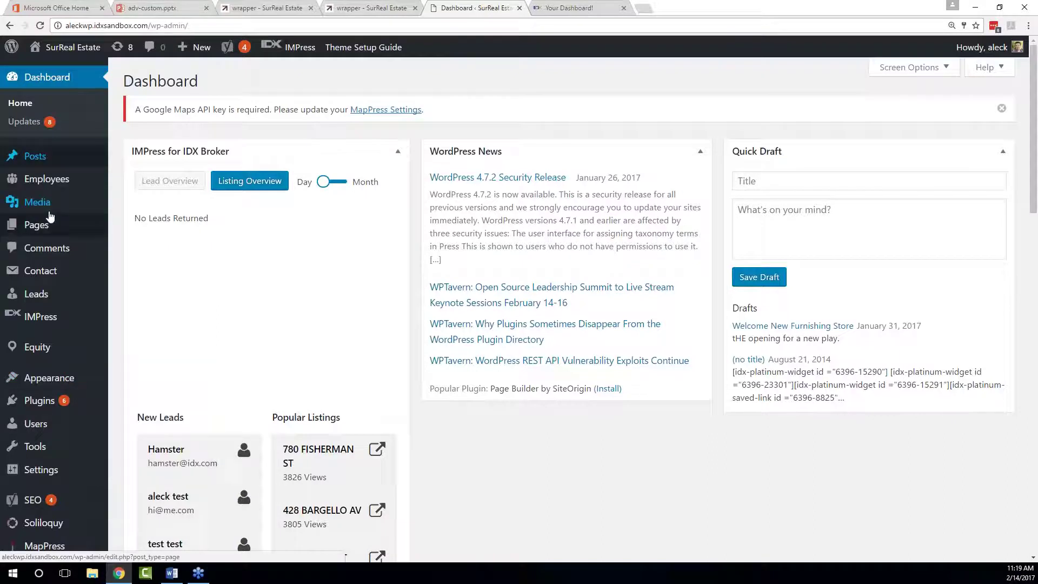
mouse_move(43, 225)
left_click(136, 228)
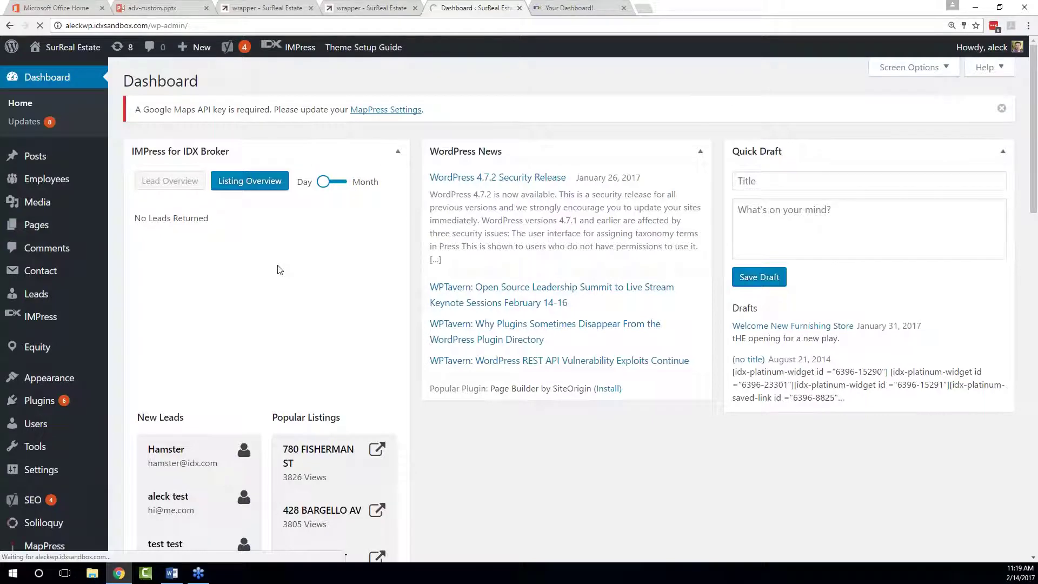
scroll(280, 292, "down", 3)
scroll(292, 305, "down", 3)
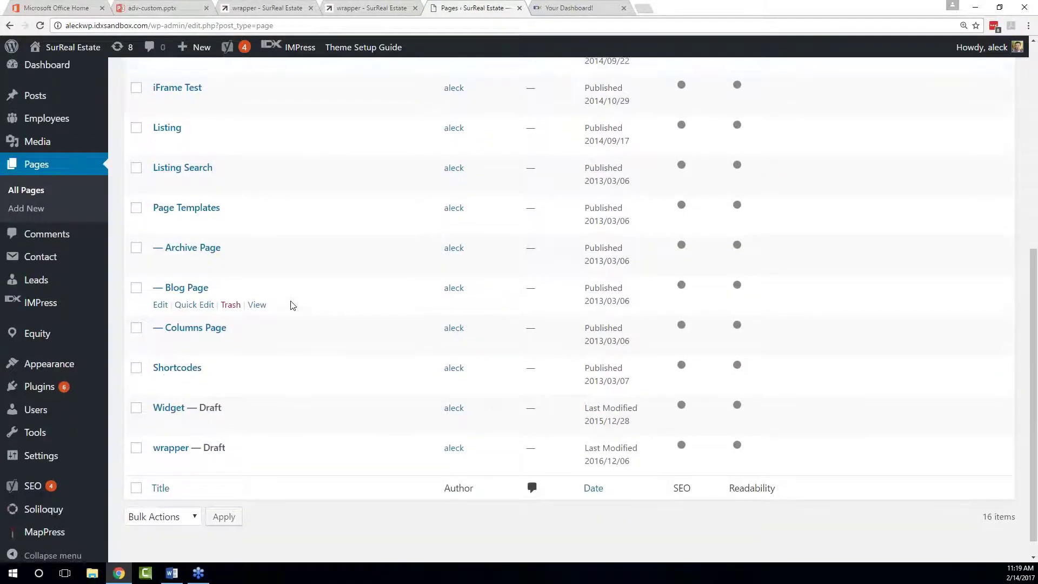
scroll(291, 304, "up", 5)
scroll(290, 304, "down", 3)
scroll(291, 292, "up", 3)
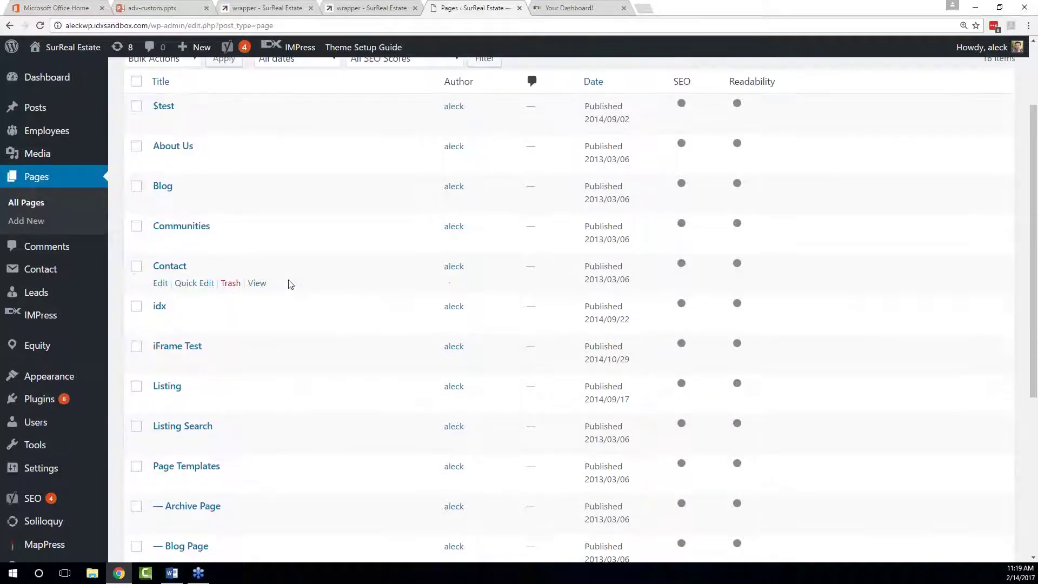
scroll(290, 284, "up", 2)
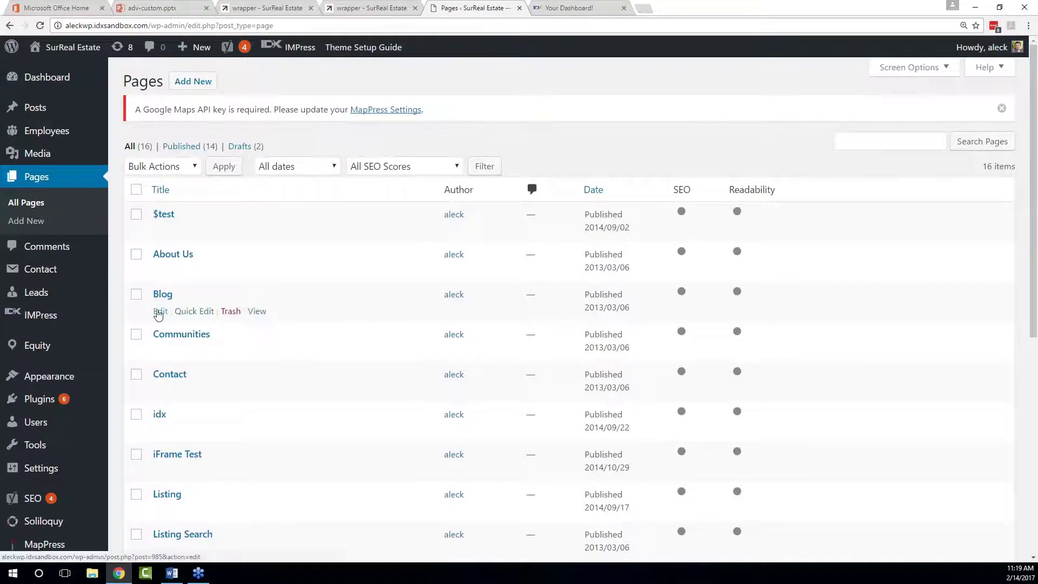
Open the Blog page for editing and insert an IMPress Omnibar Search IDX shortcode into its content
left_click(160, 312)
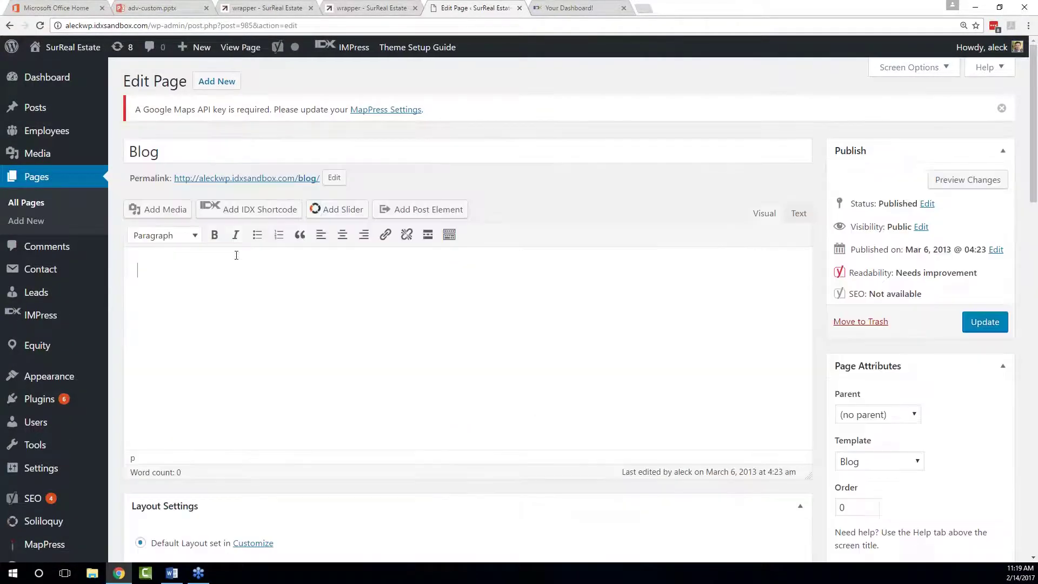
left_click(243, 216)
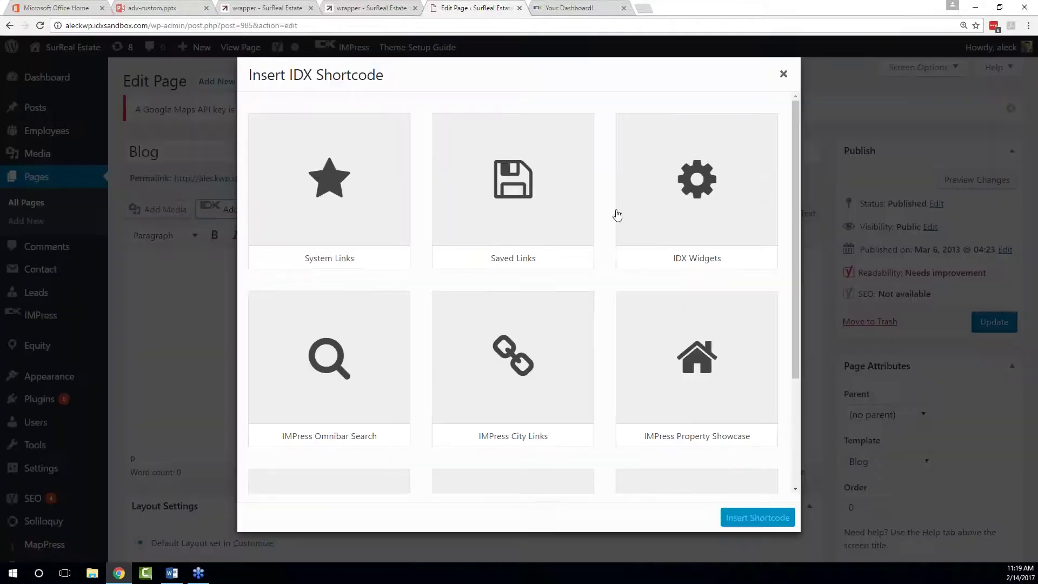
scroll(622, 243, "down", 1)
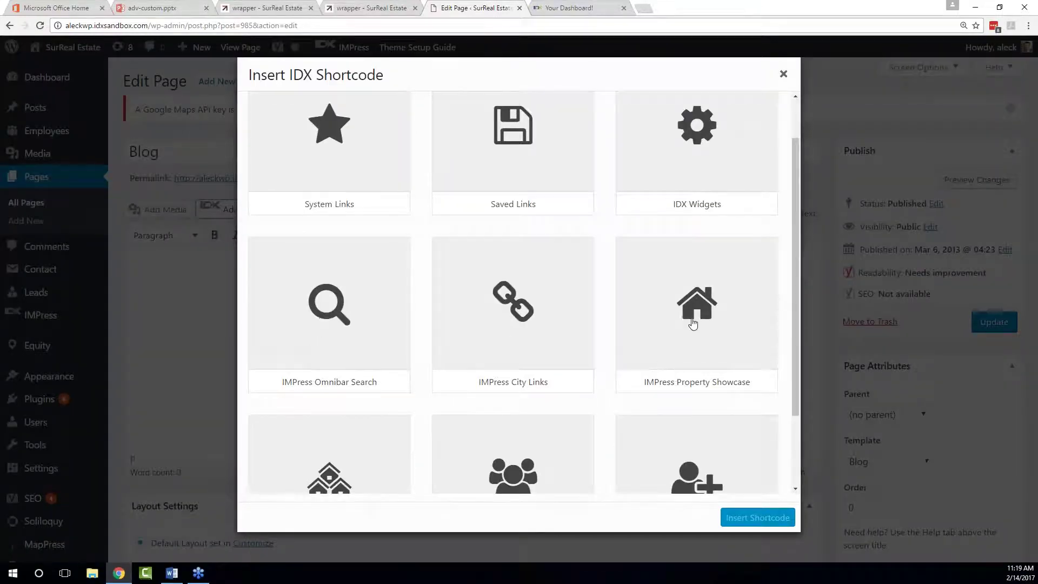
scroll(692, 325, "down", 1)
left_click(310, 281)
Highlight the whole idx-omnibar shortcode in the Blog page's content
left_click_drag(419, 271, 137, 270)
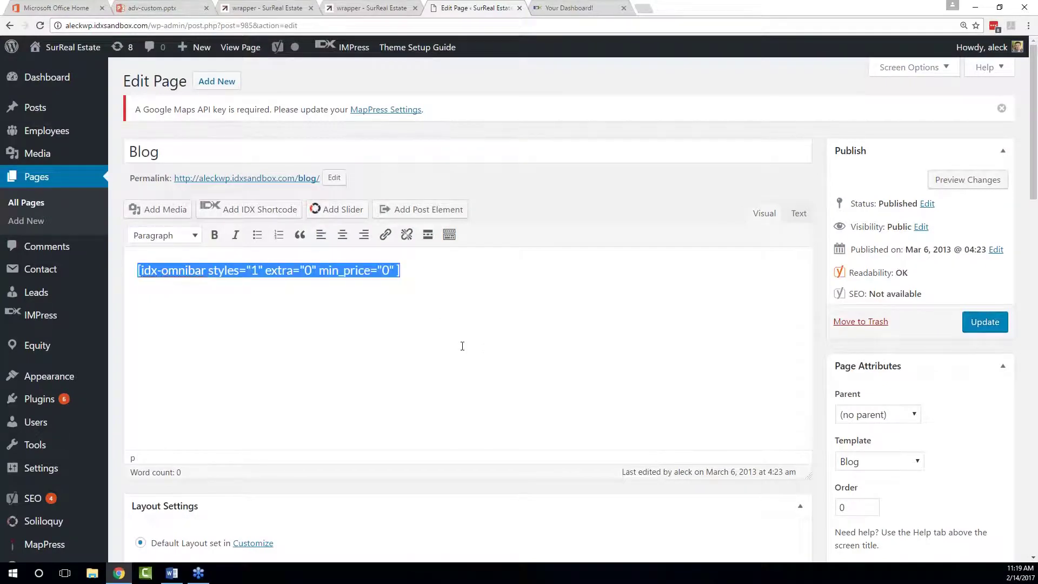
left_click(416, 318)
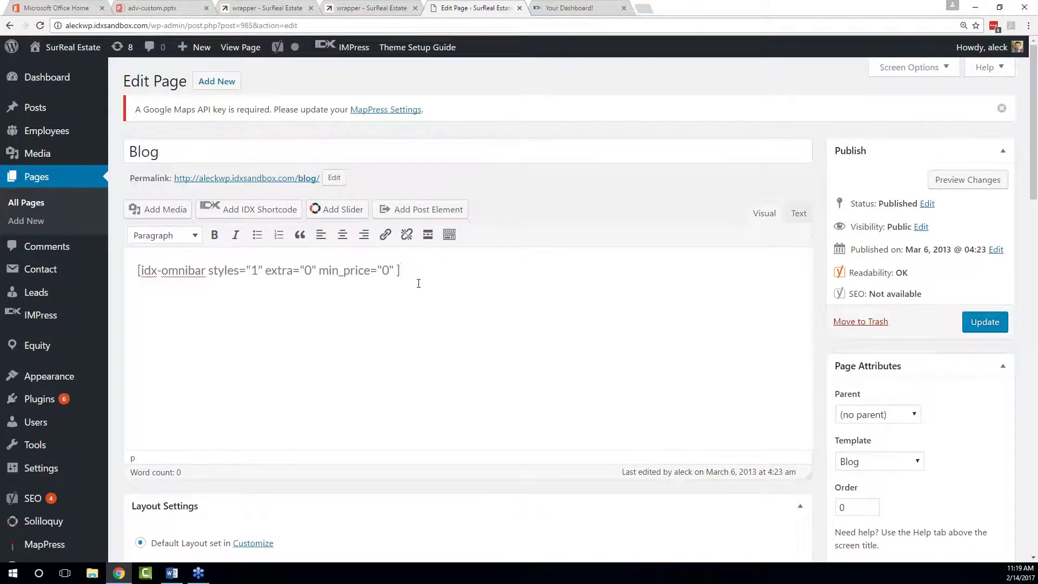
left_click_drag(418, 283, 132, 271)
left_click(326, 303)
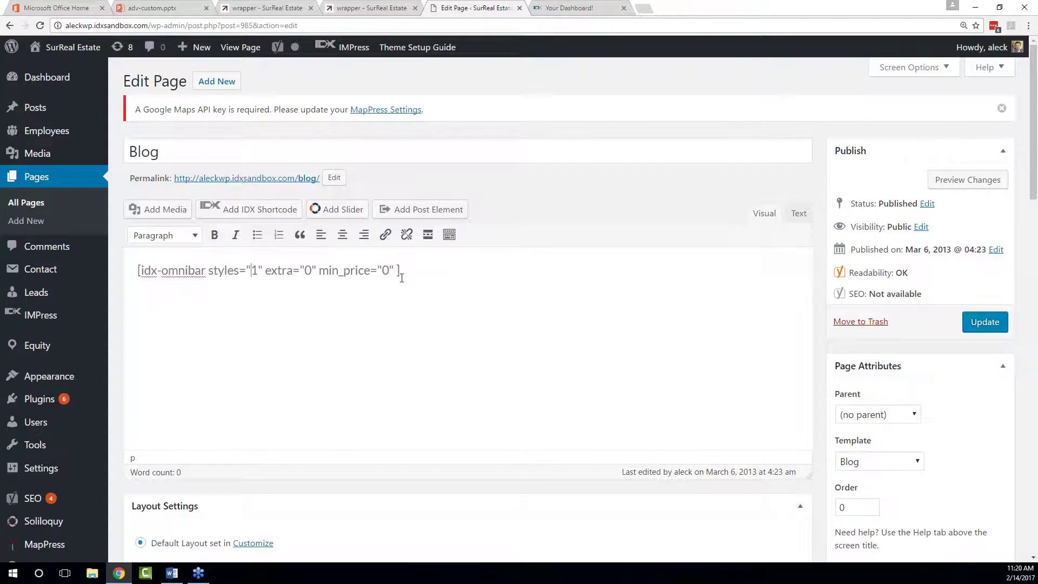
left_click_drag(417, 276, 15, 274)
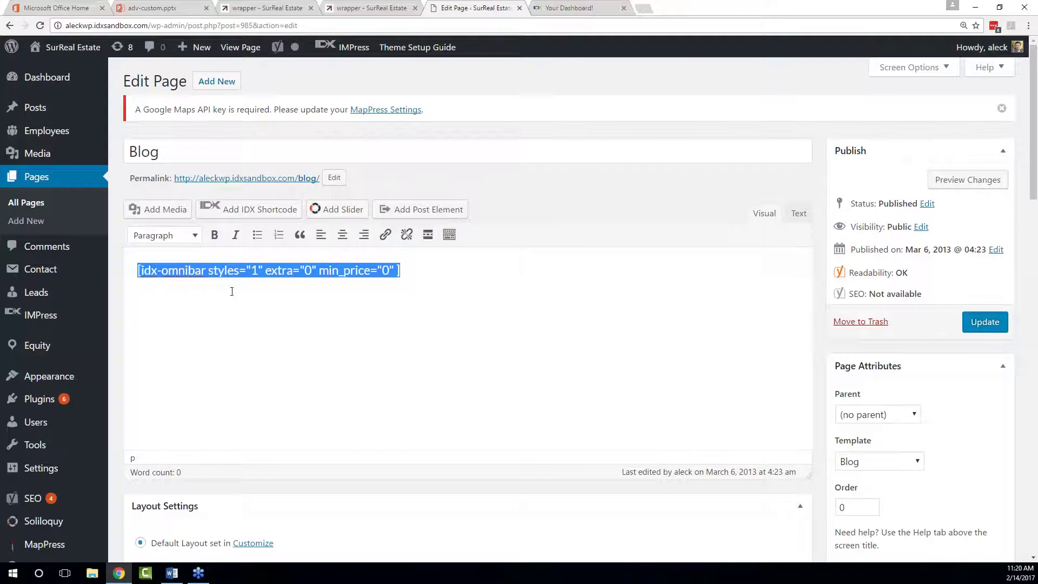
Wrap the idx-omnibar shortcode in a div by adding <div style="background-image=url:"> before it and </div> after it
left_click(424, 276)
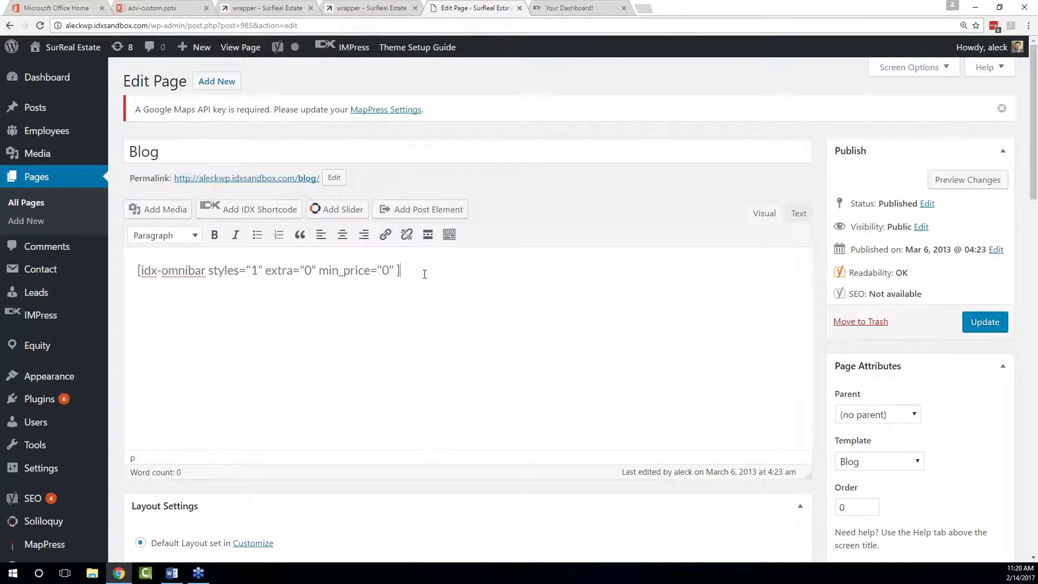
key("Home")
type("<div style=\"")
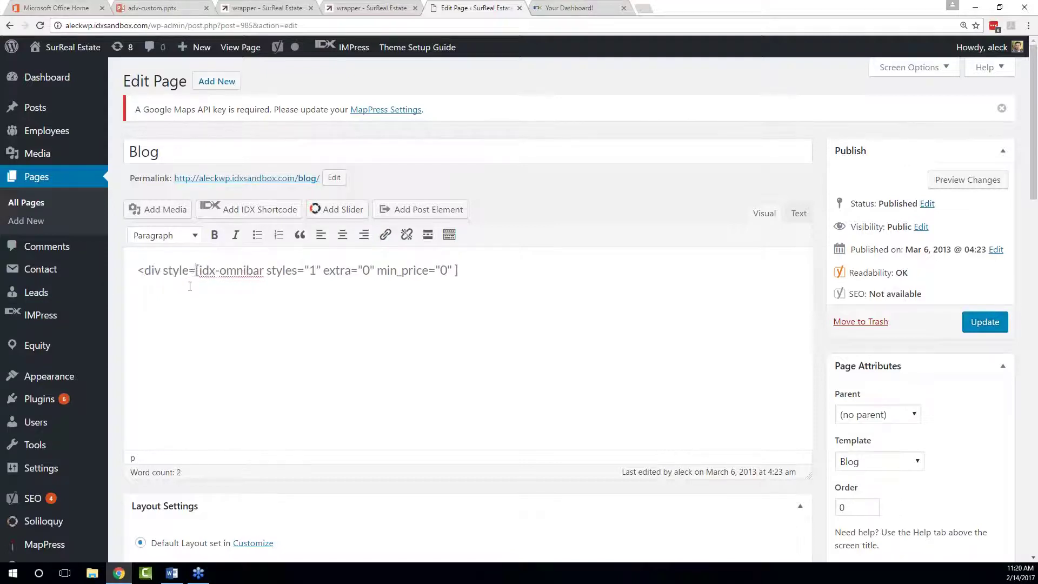
type("background-image=url:")
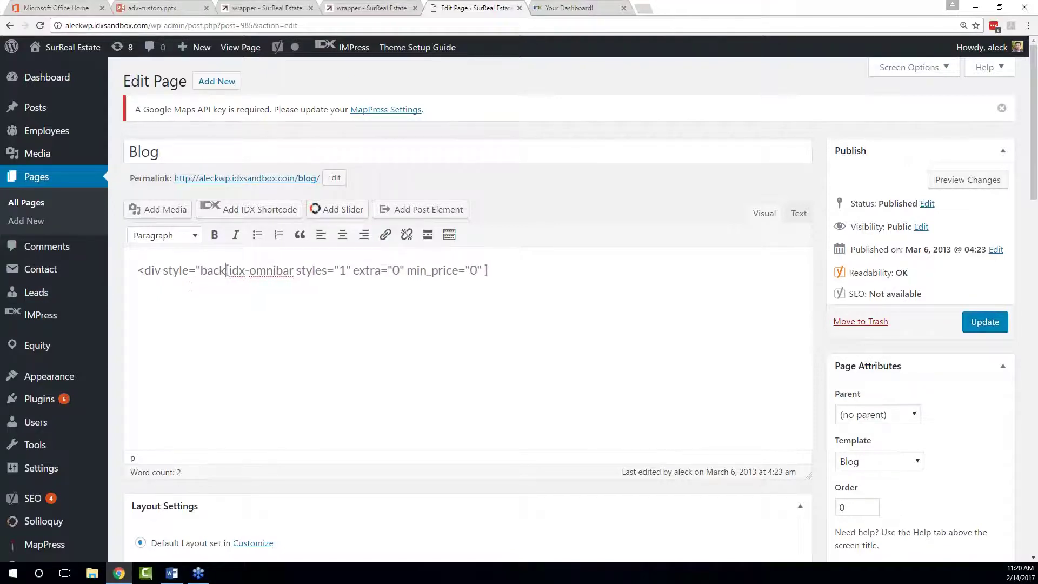
type("\"")
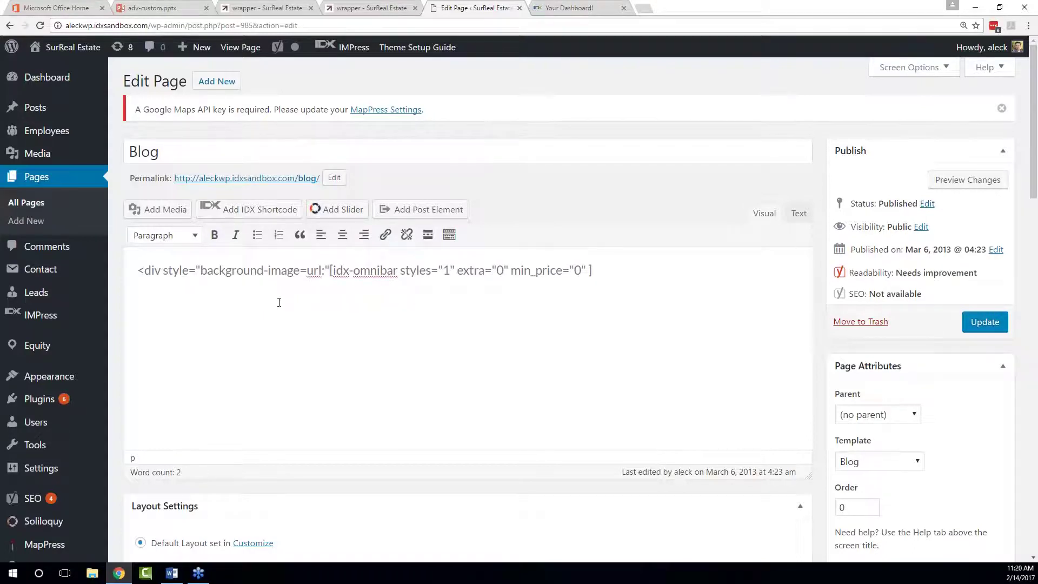
type(">")
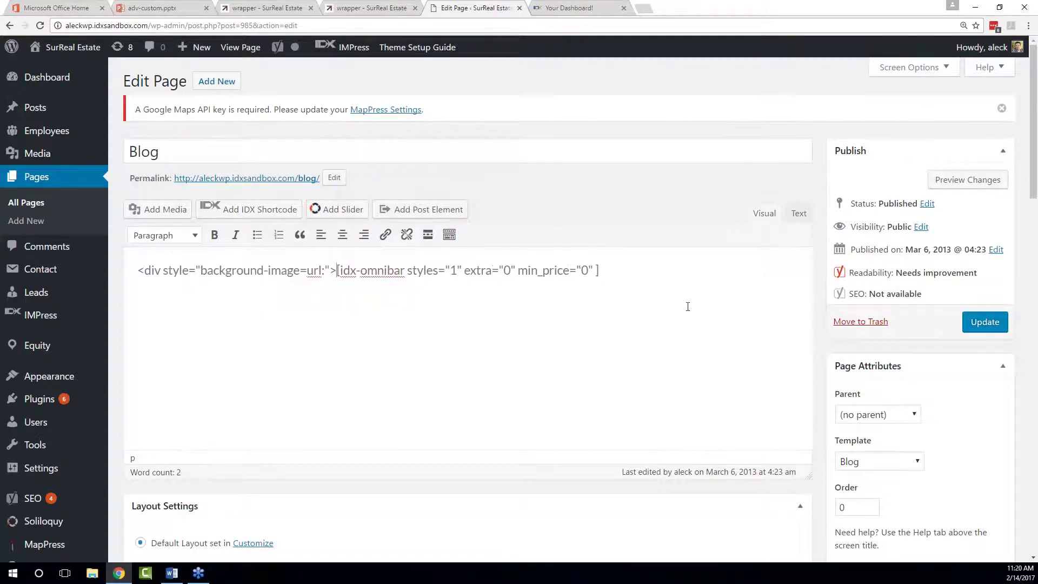
type("</div>")
Highlight the shortcode with its closing div tag, and the background-image=url: style inside the opening div tag
left_click_drag(634, 270, 361, 270)
left_click(514, 303)
left_click_drag(669, 269, 324, 273)
left_click(200, 270)
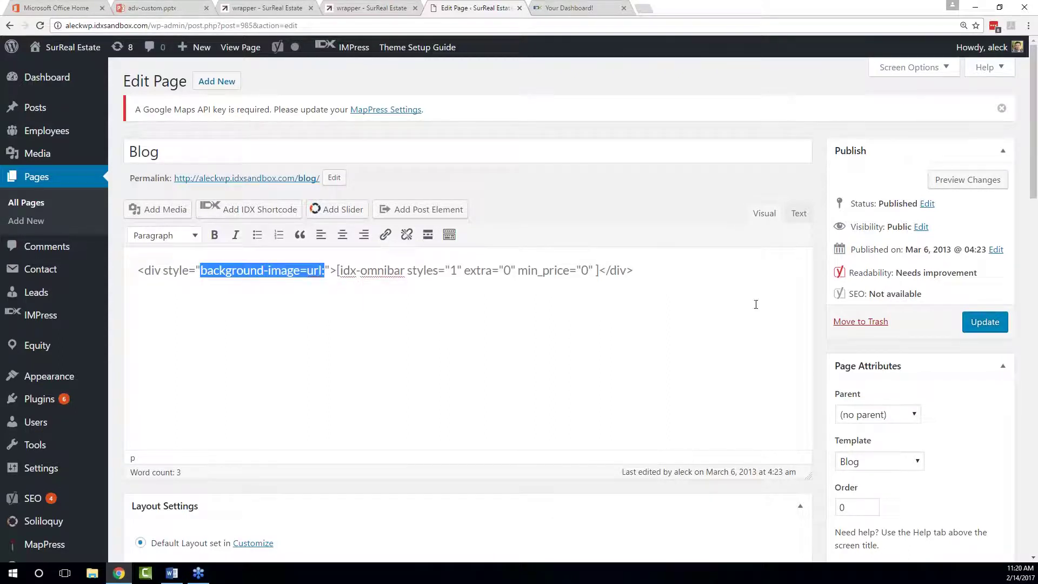
Delete the div tags and the omnibar shortcode from the Blog page's content
left_click(687, 274)
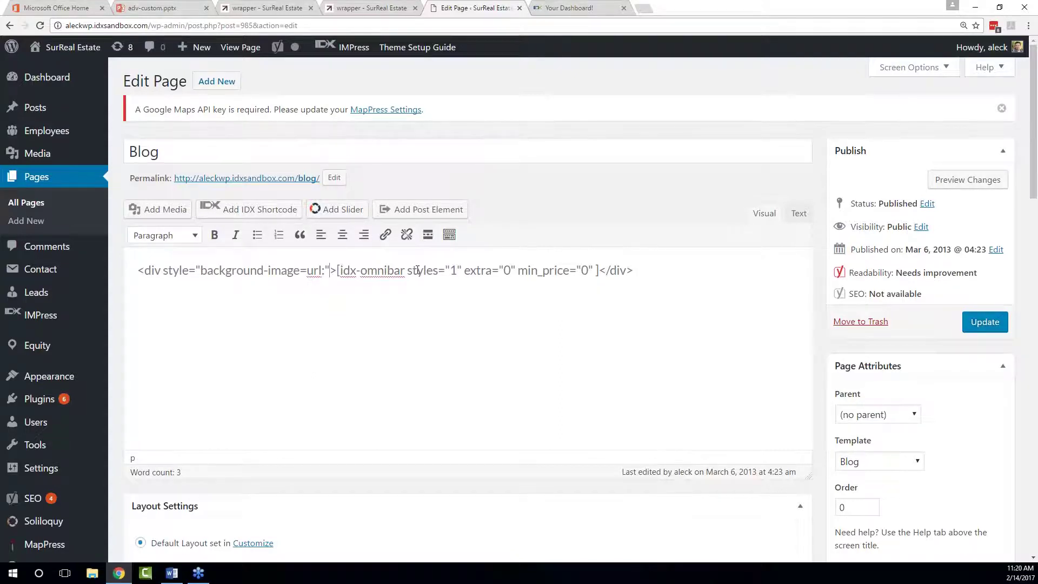
left_click_drag(661, 270, 41, 243)
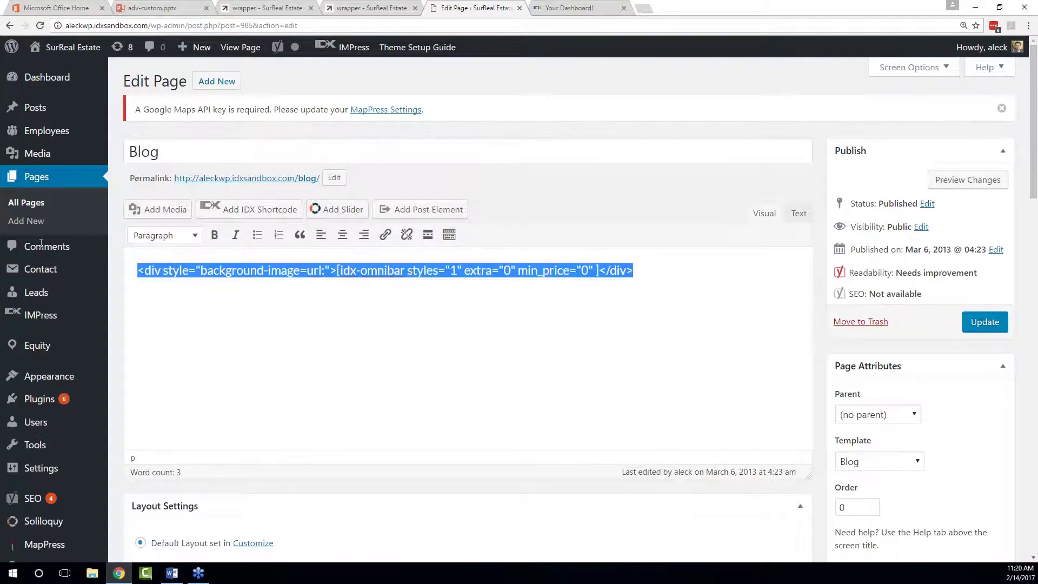
key("Delete")
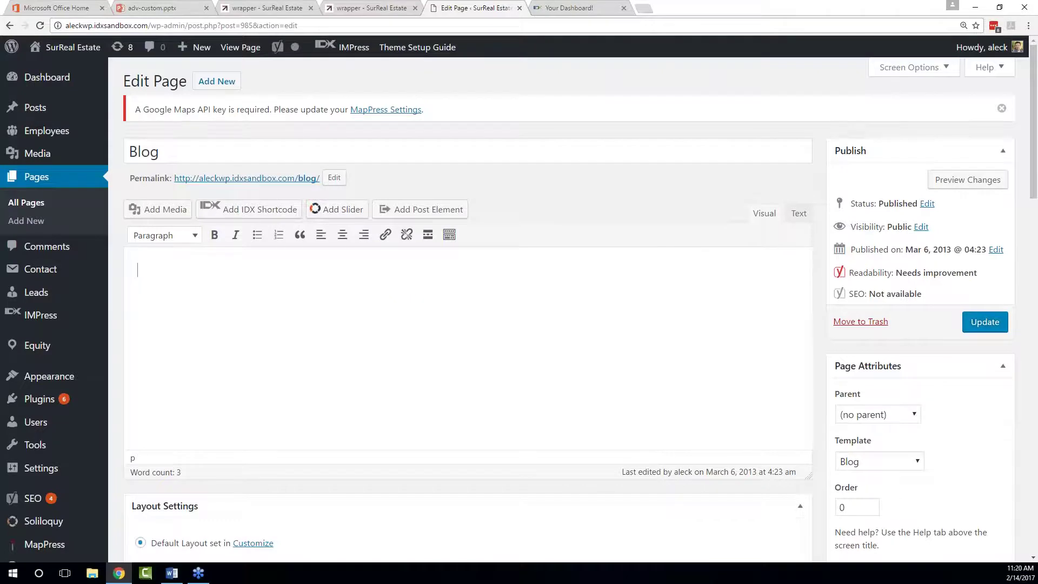
Switch to the IDX Broker dashboard and enter an agent's own account through agent management
key("ctrl+Tab")
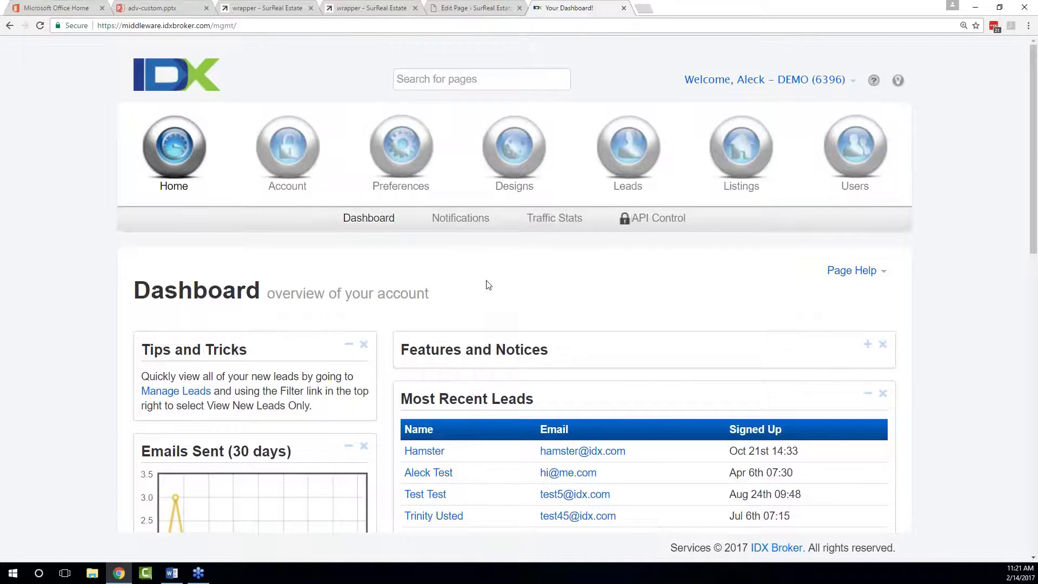
mouse_move(825, 200)
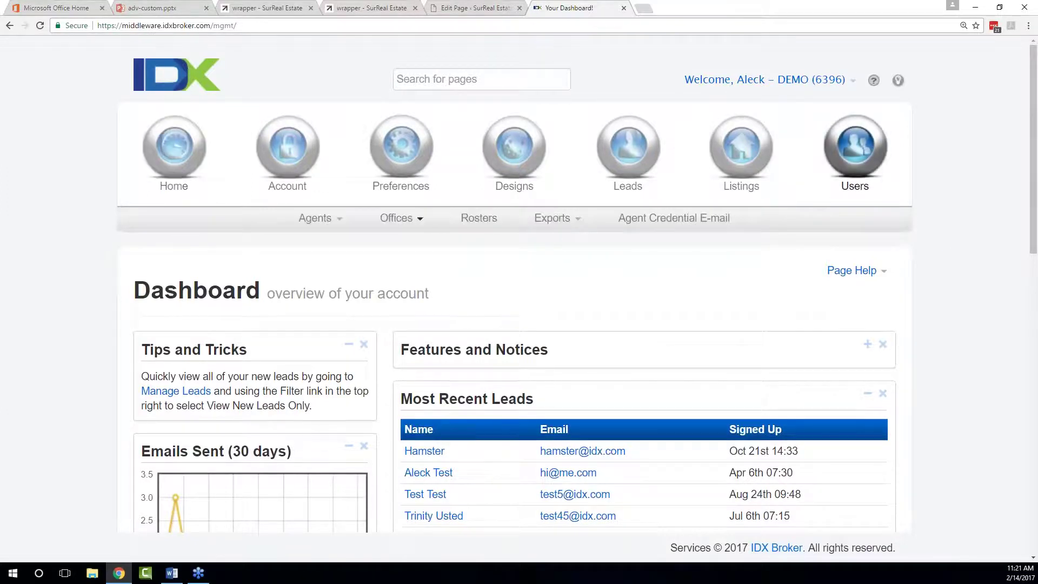
left_click(327, 222)
left_click(313, 241)
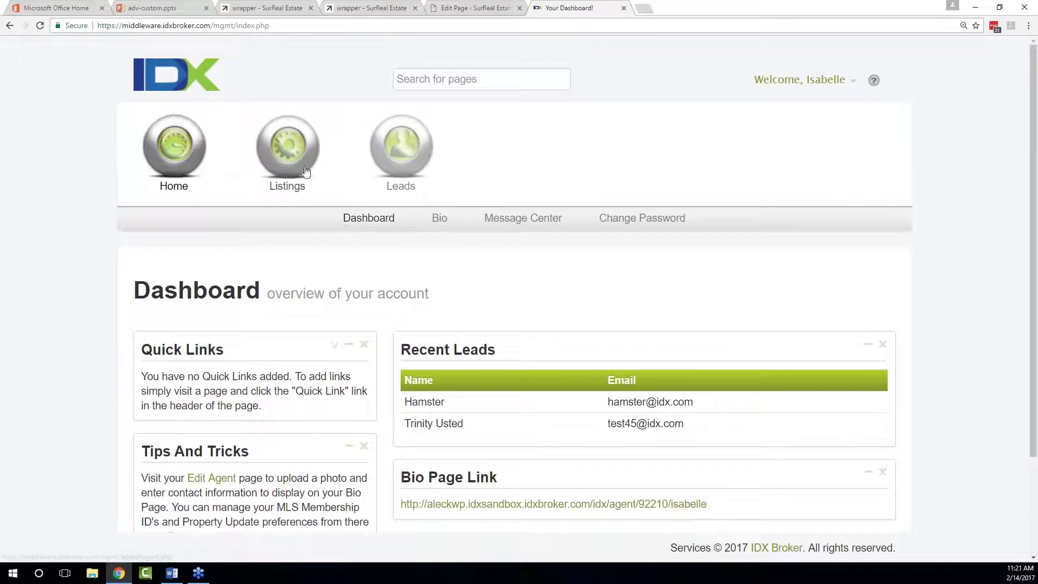
Open the agent's bio and bring up its Sub-Header settings
left_click(439, 221)
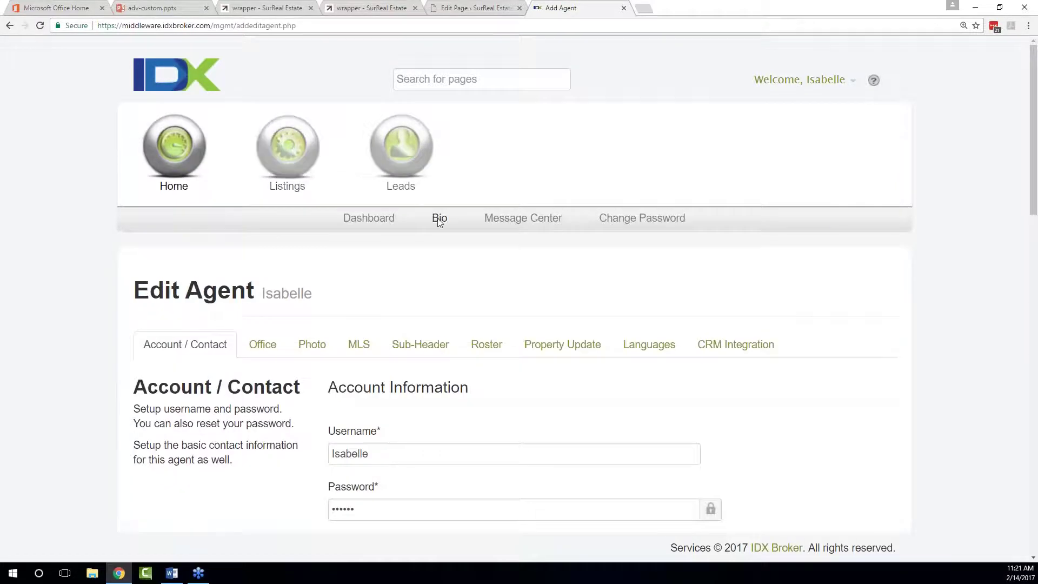
scroll(446, 221, "down", 1)
scroll(446, 223, "down", 2)
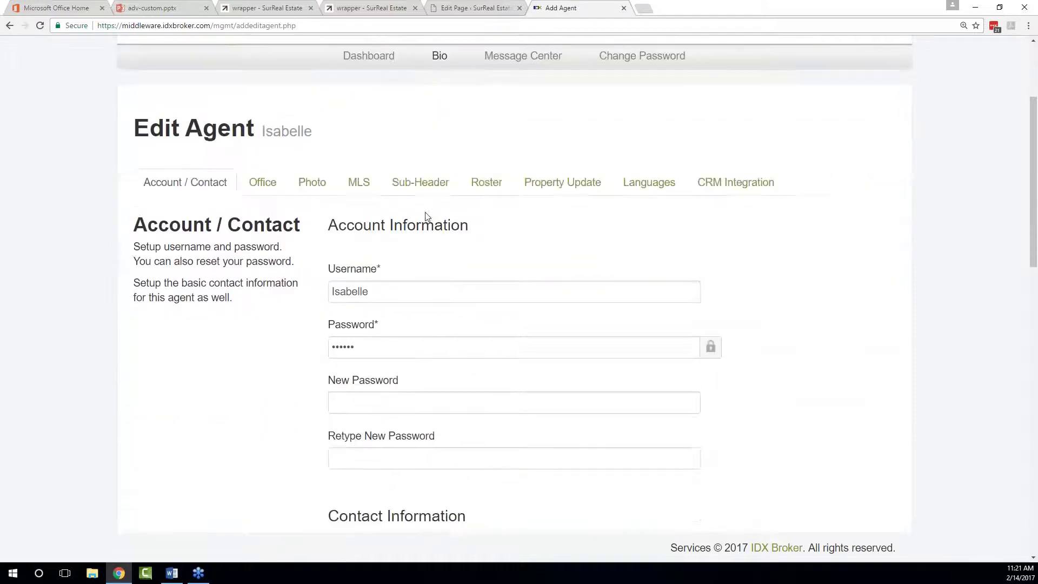
left_click(422, 183)
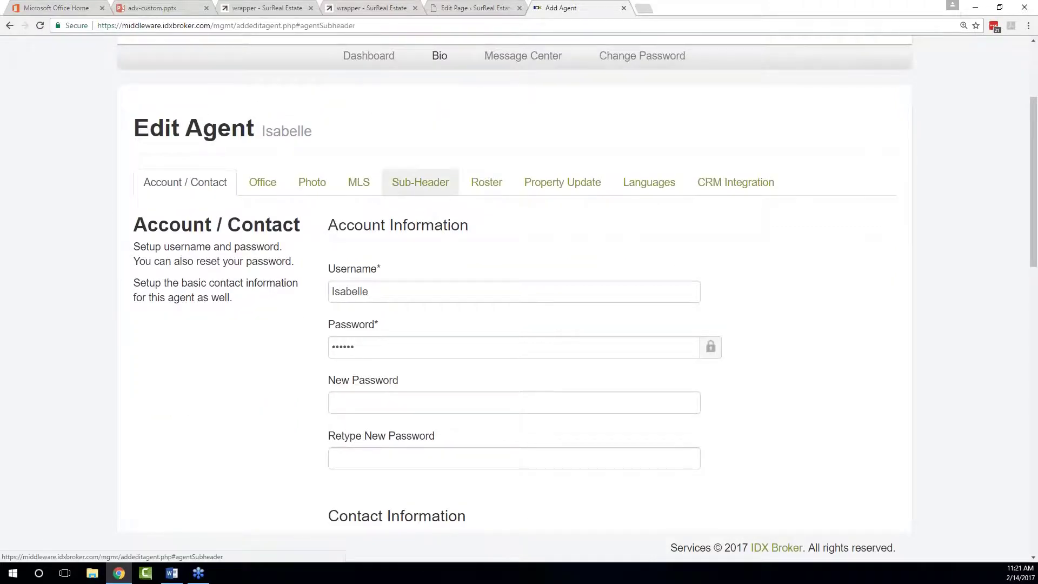
scroll(538, 404, "down", 3)
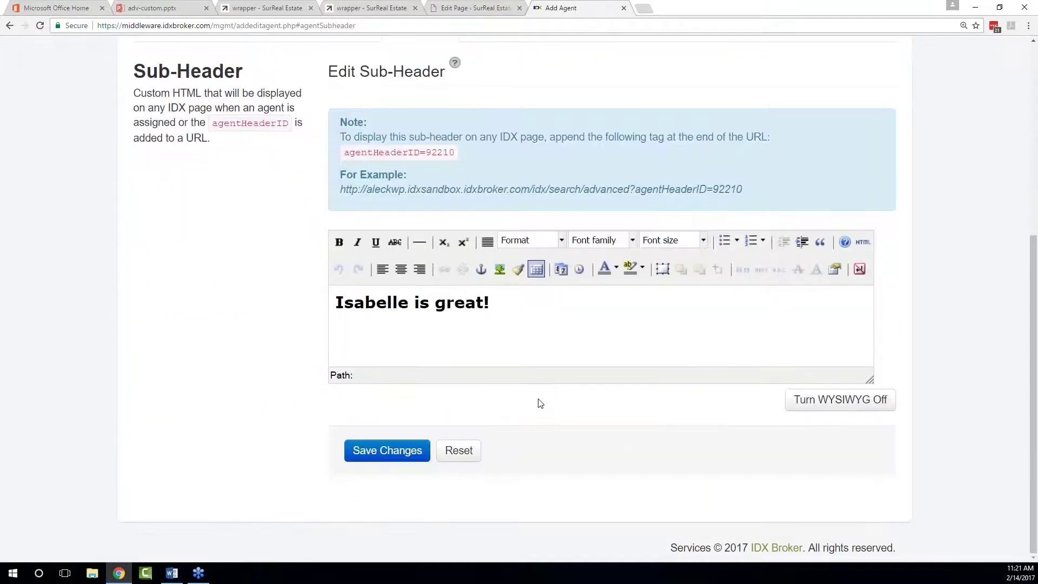
Highlight the heading text in the agent's sub-header editor
left_click(516, 311)
left_click_drag(338, 304, 451, 341)
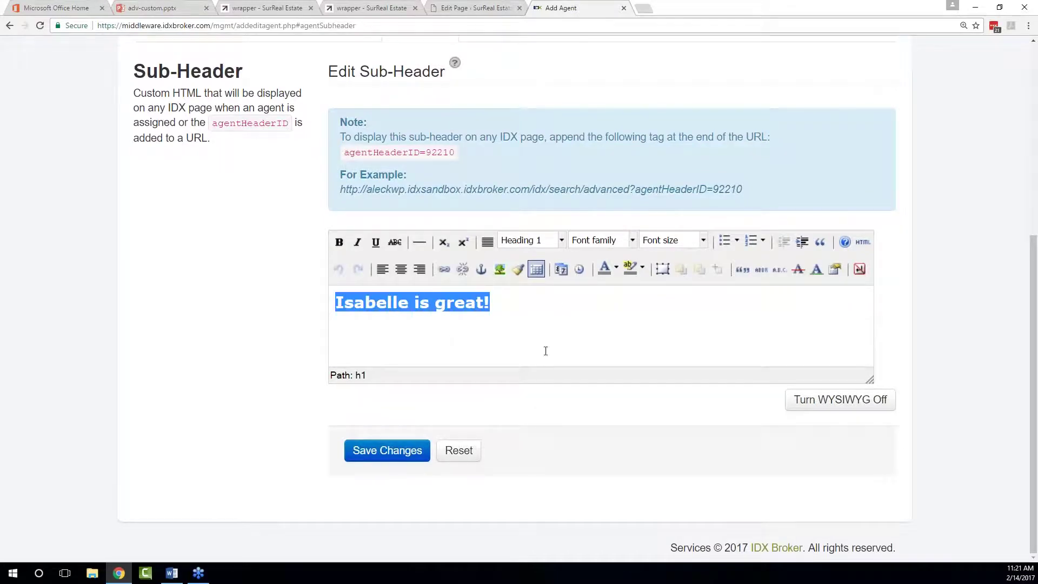
left_click(504, 306)
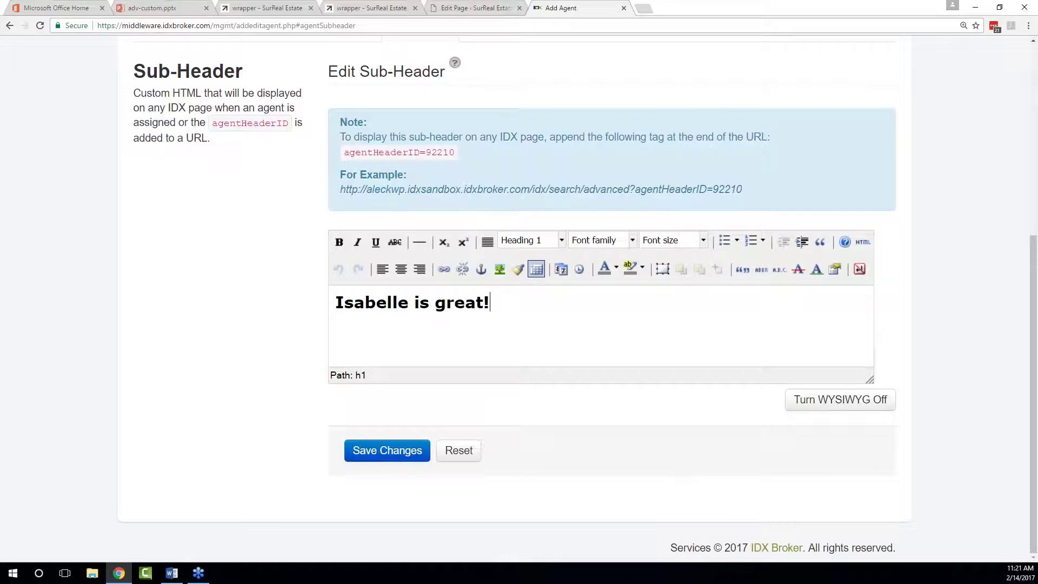
View the sub-header's HTML source, highlight its h1 line, and update the source without edits
left_click(864, 242)
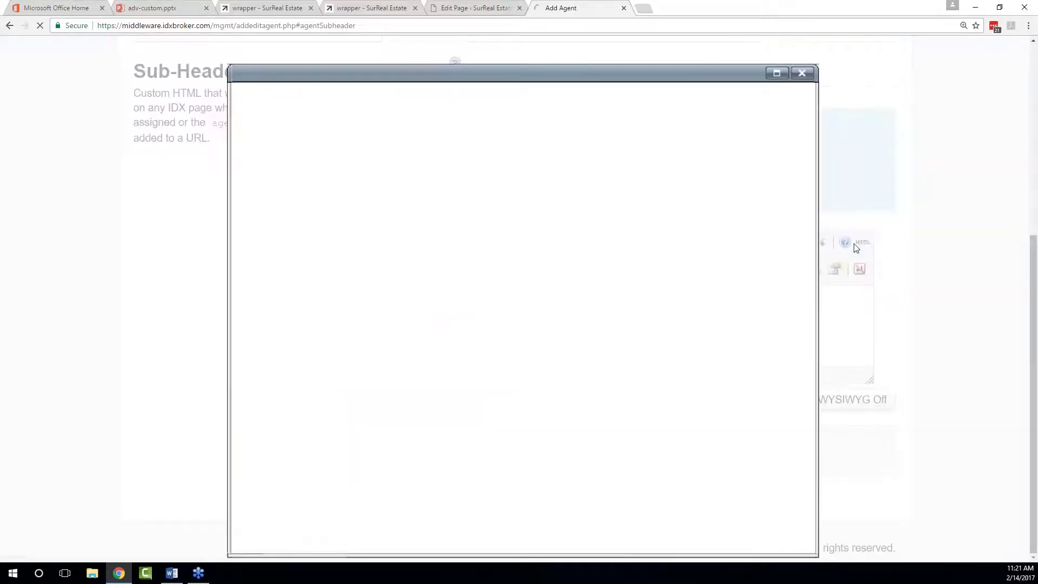
left_click_drag(371, 113, 257, 114)
left_click(379, 113)
left_click(497, 130)
left_click_drag(403, 114, 240, 113)
left_click(403, 113)
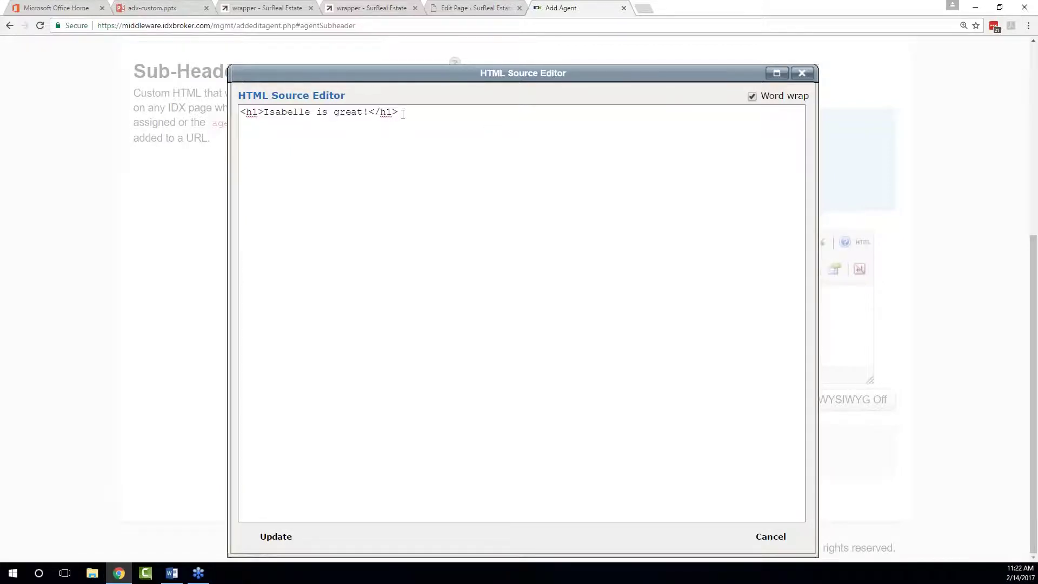
left_click(276, 536)
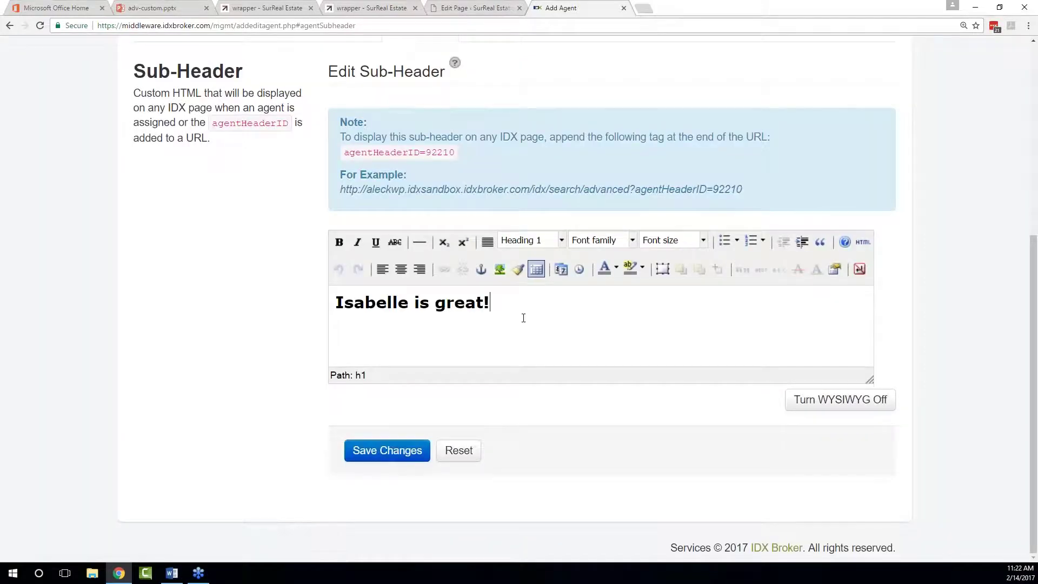
Highlight the sub-header text and the agentHeaderID tag in the note on displaying it on IDX pages
left_click_drag(524, 318, 304, 291)
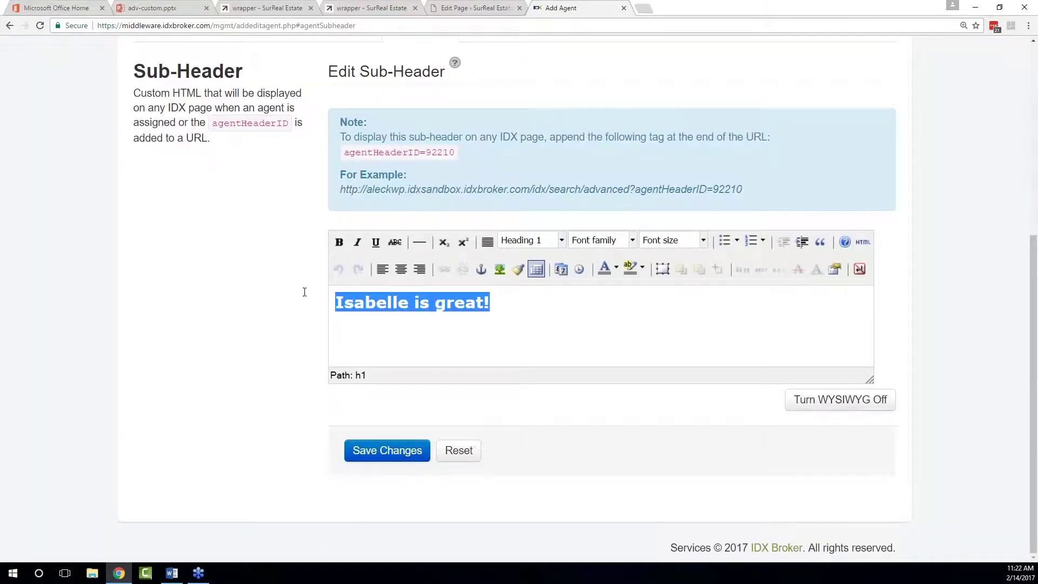
left_click(443, 158)
left_click_drag(459, 150, 341, 152)
left_click(448, 165)
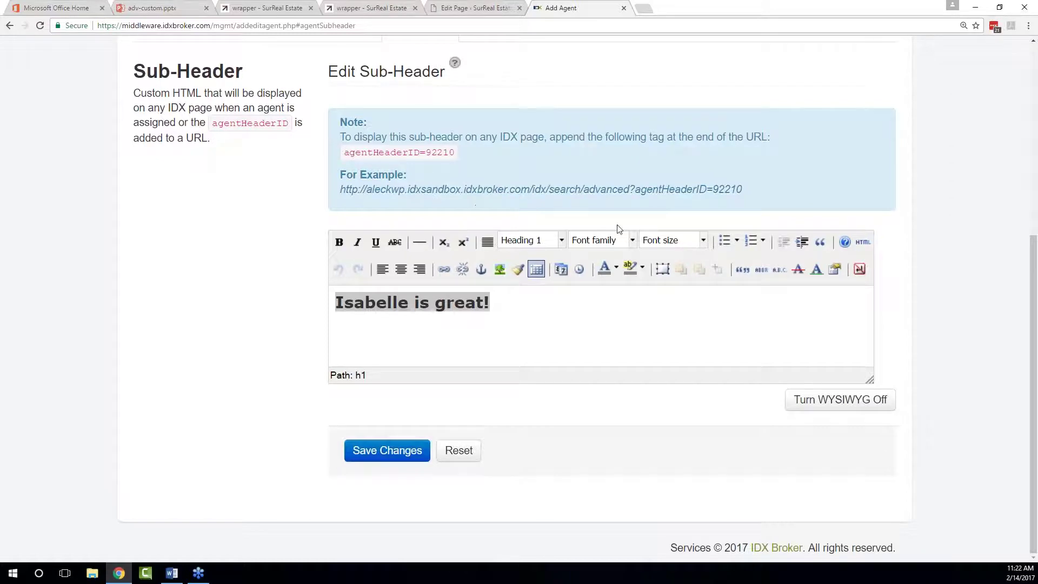
Highlight the agentHeaderID tag in the note's example advanced search URL and copy the whole URL
left_click_drag(630, 189, 725, 189)
left_click(502, 310)
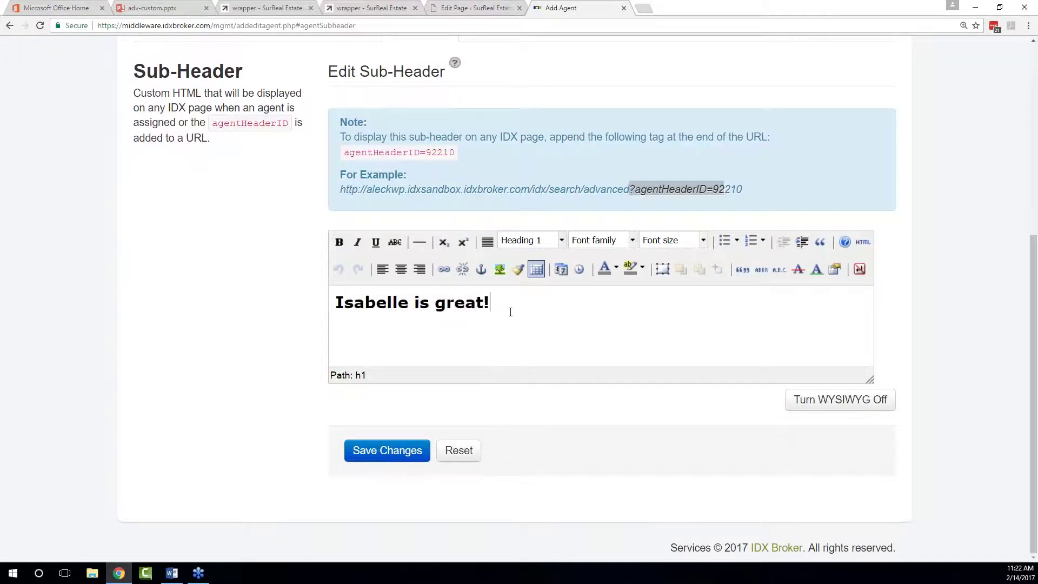
left_click_drag(759, 189, 340, 196)
key("ctrl+c")
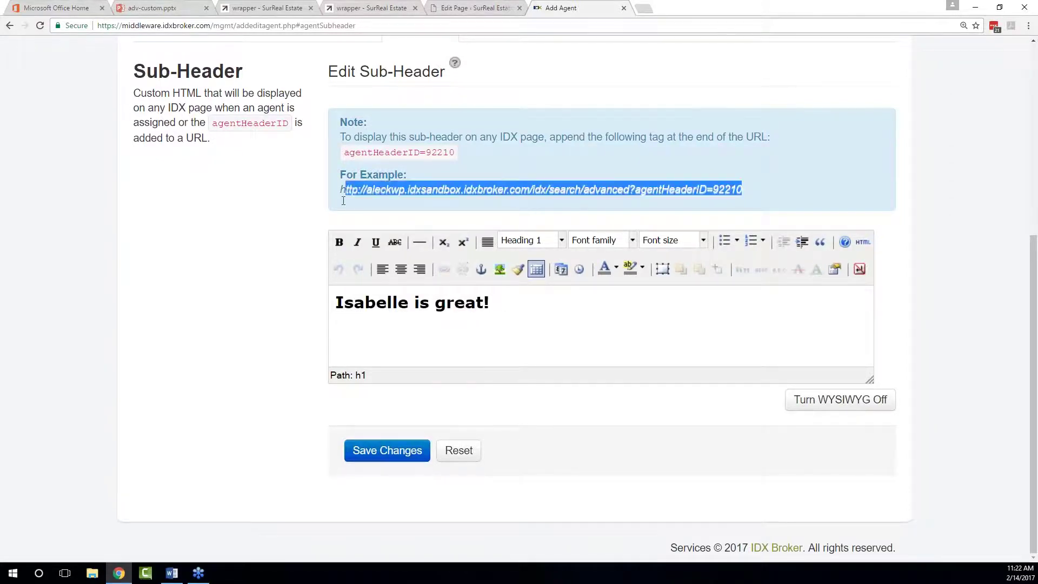
left_click(562, 324)
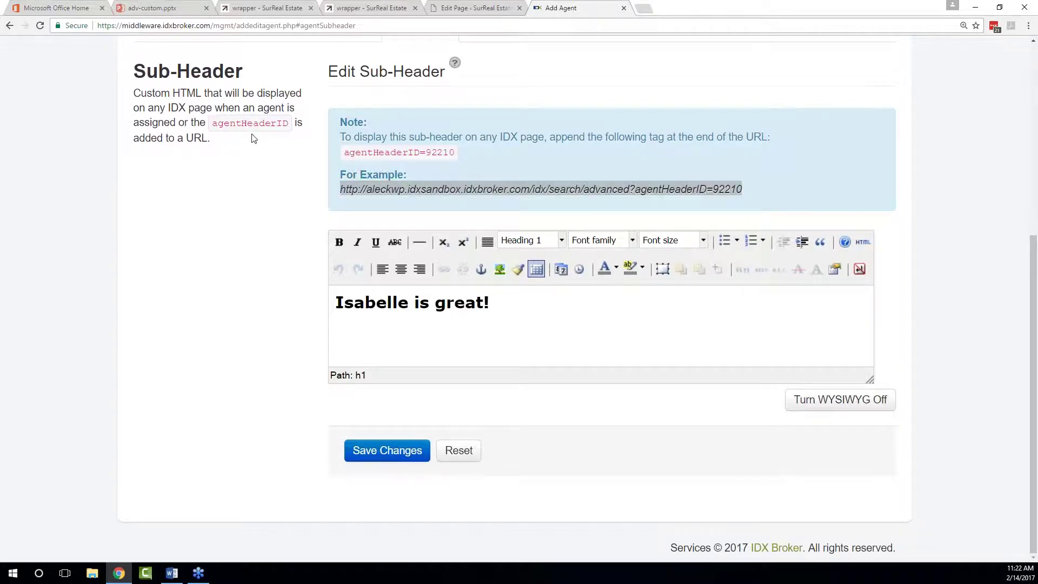
Open the copied advanced search URL in a new browser tab and highlight the agent's sub-header above the search navigation
scroll(683, 410, "up", 2)
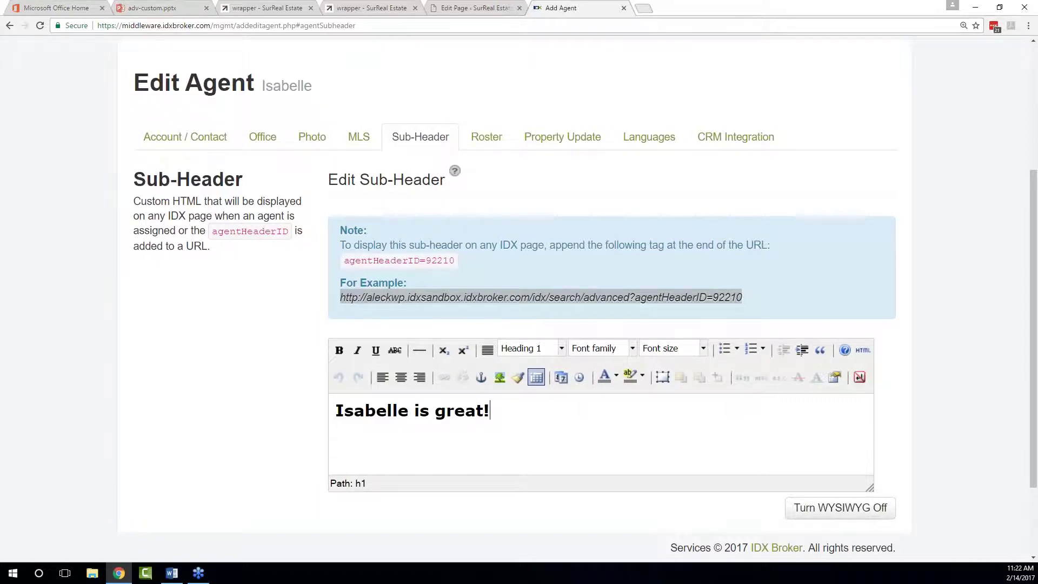
key("ctrl+t")
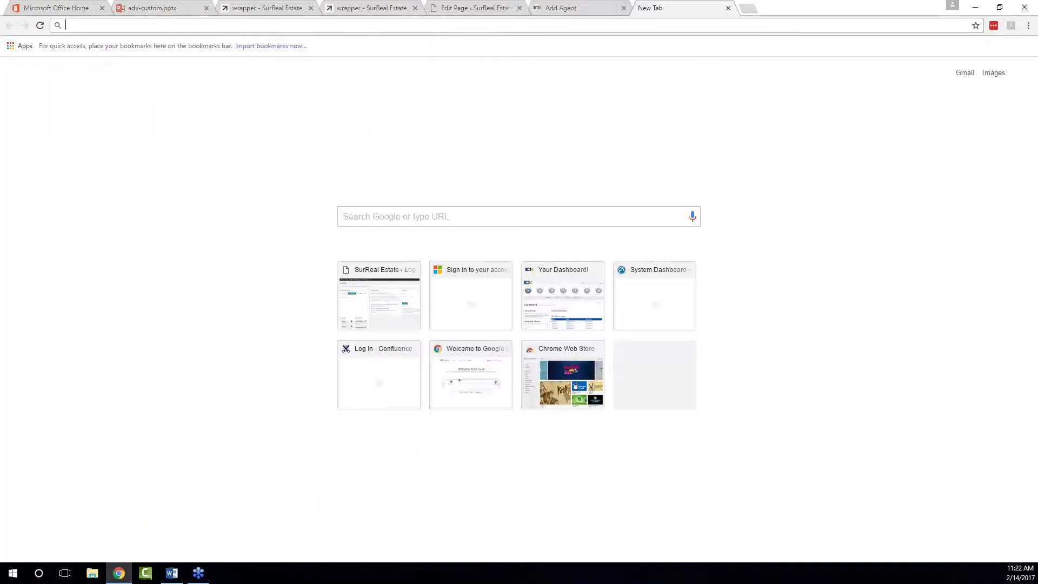
key("ctrl+v")
key("Return")
left_click_drag(217, 134, 427, 164)
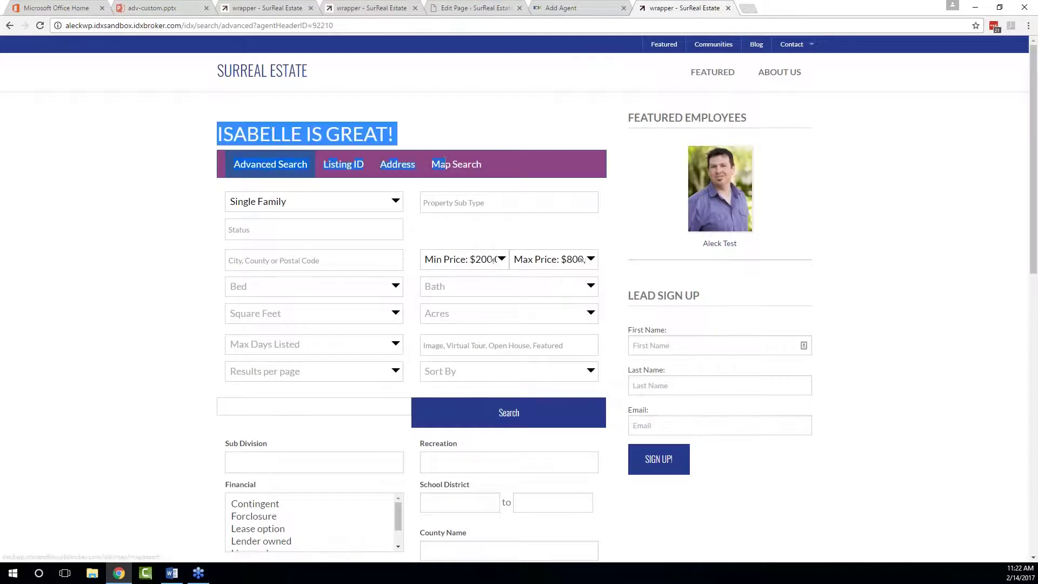
left_click(139, 214)
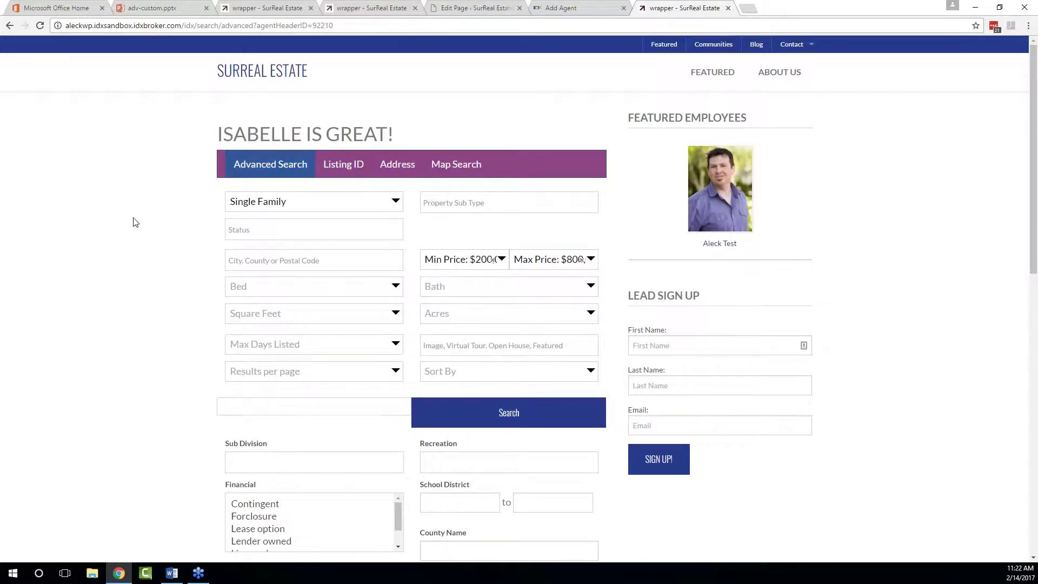
Return to the already open basic search page without the agentHeaderID tag in its URL
left_click(471, 8)
left_click(388, 9)
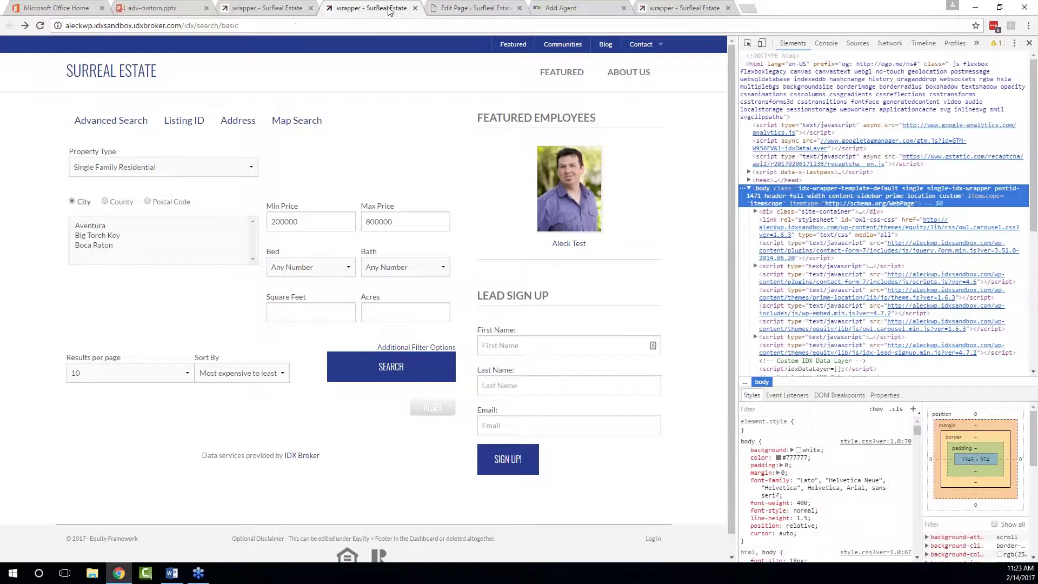